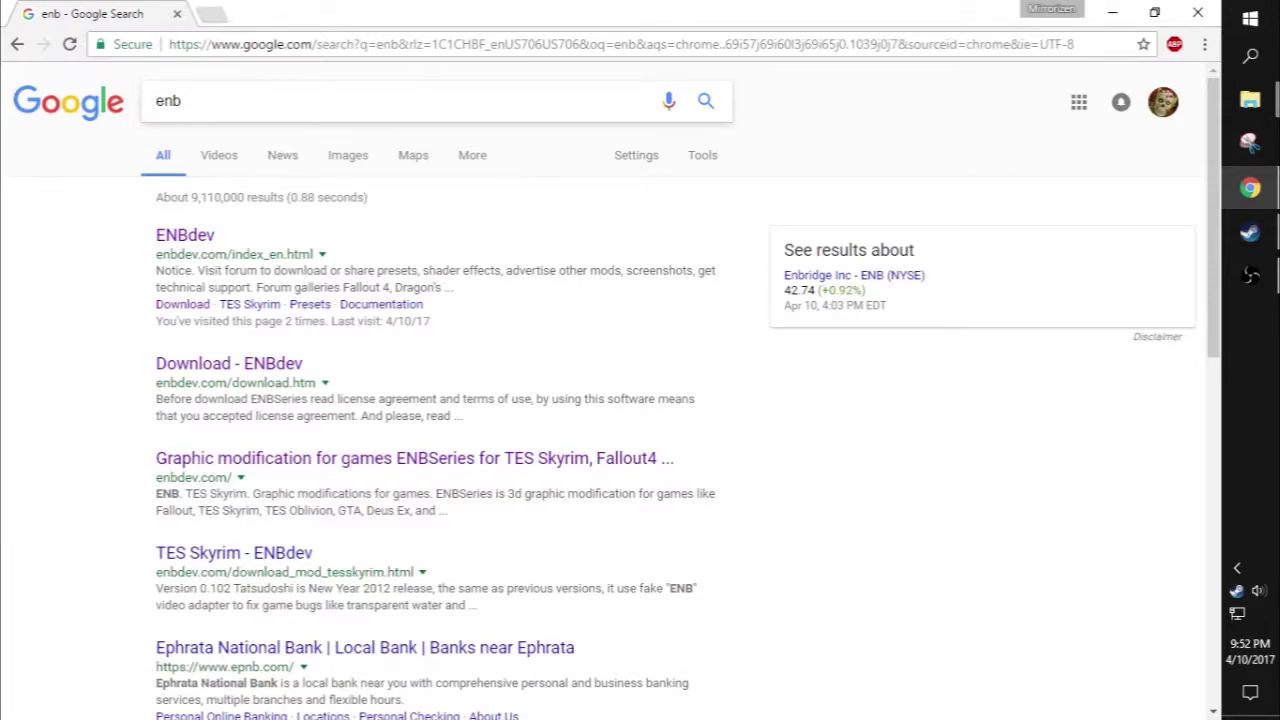
- Open the ENBdev site's download page and bring up the DX8 to DX9 convertor v0.0036 page
left_click(185, 235)
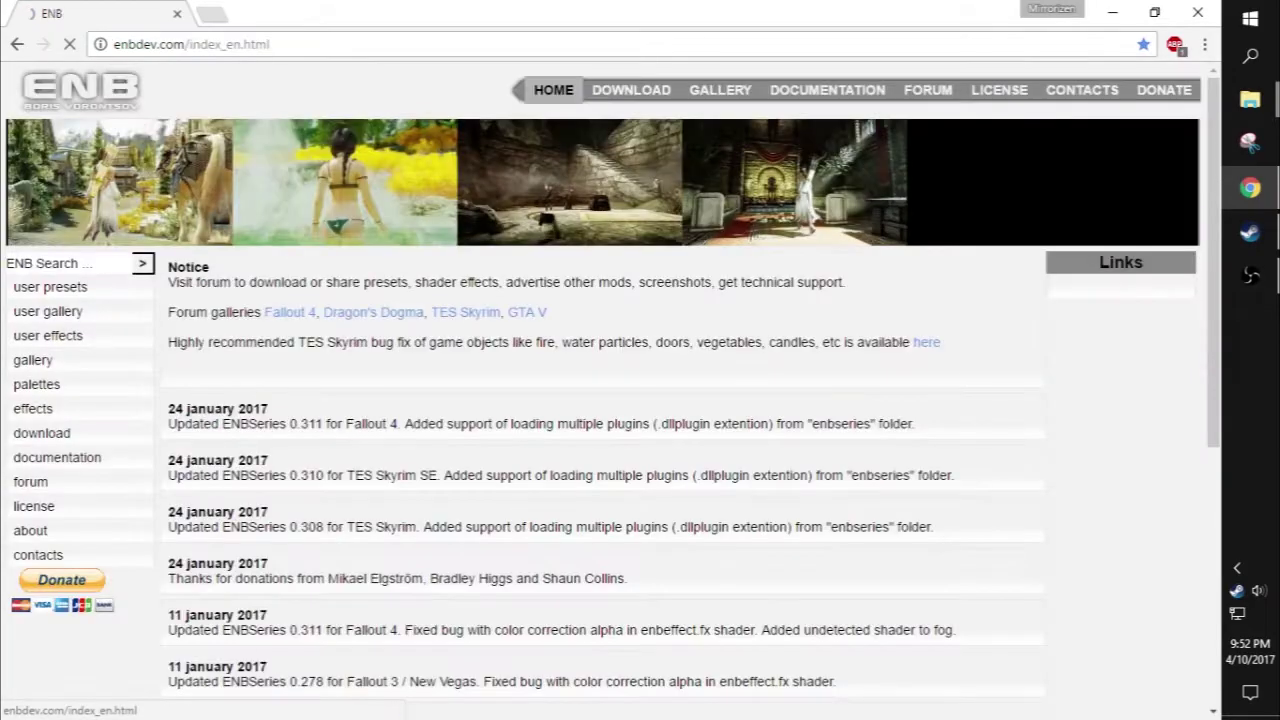
left_click(631, 90)
scroll(631, 90, "down", 6)
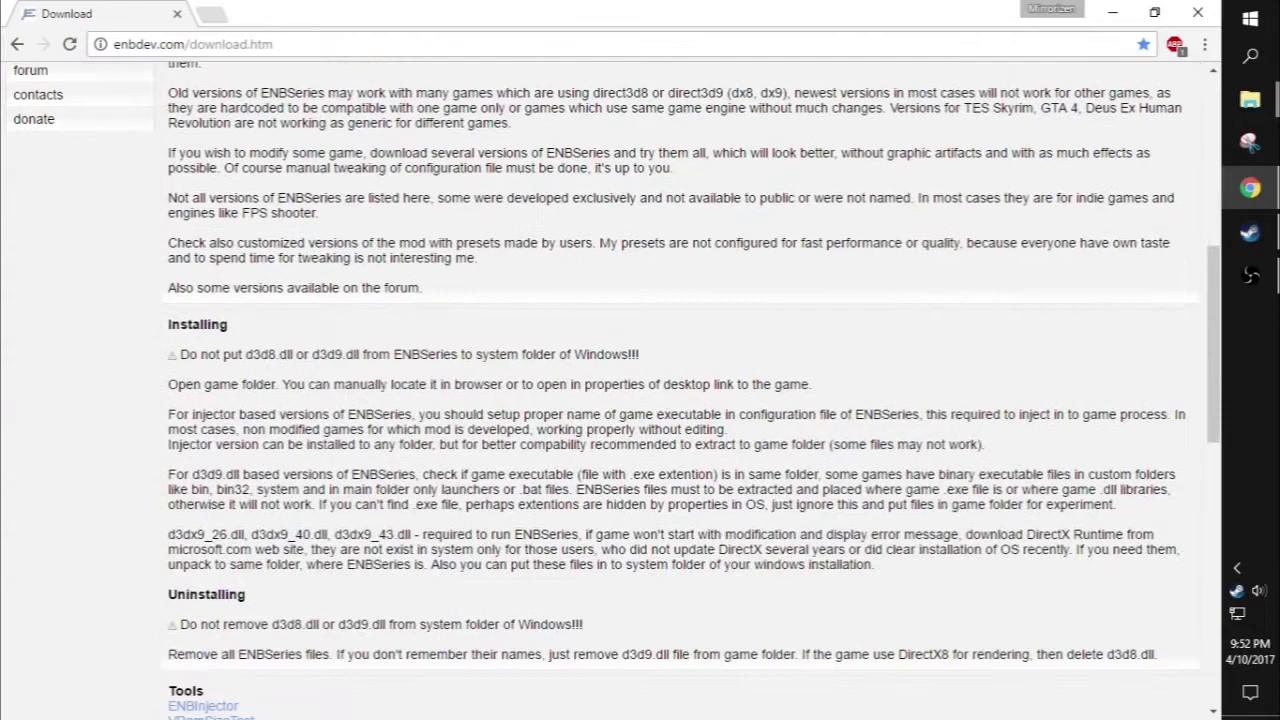
scroll(200, 305, "down", 5)
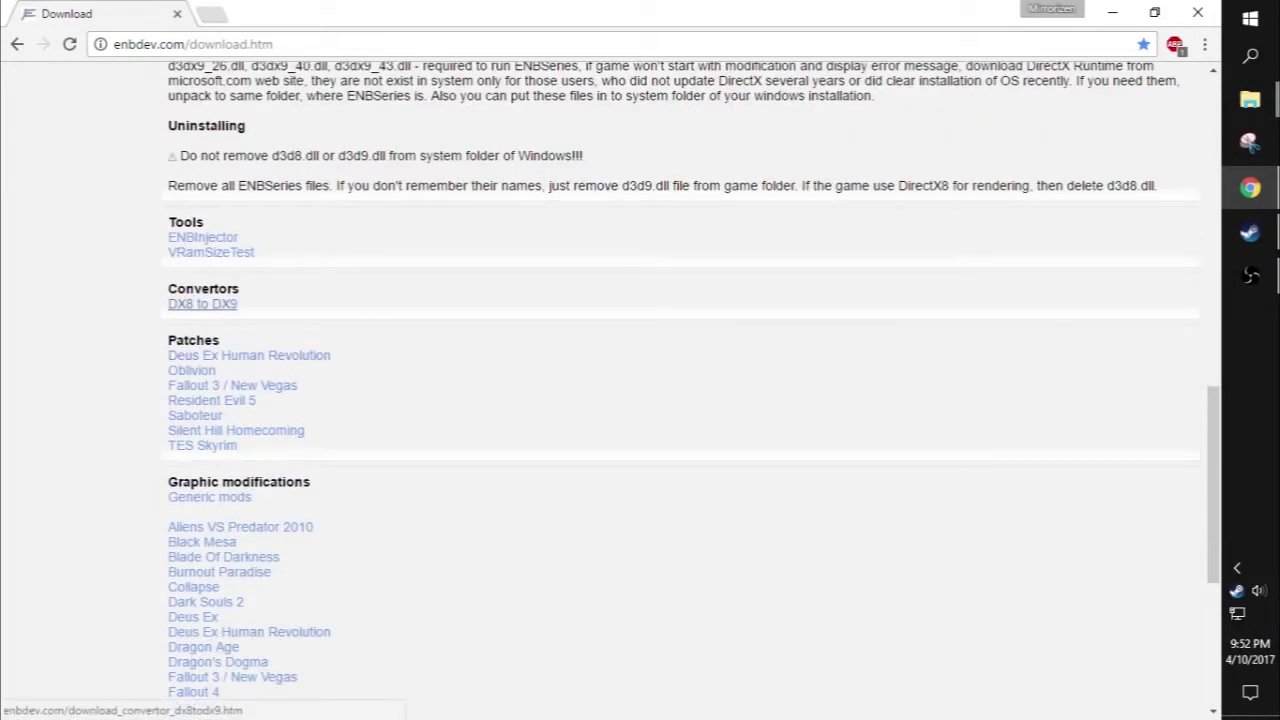
left_click(202, 304)
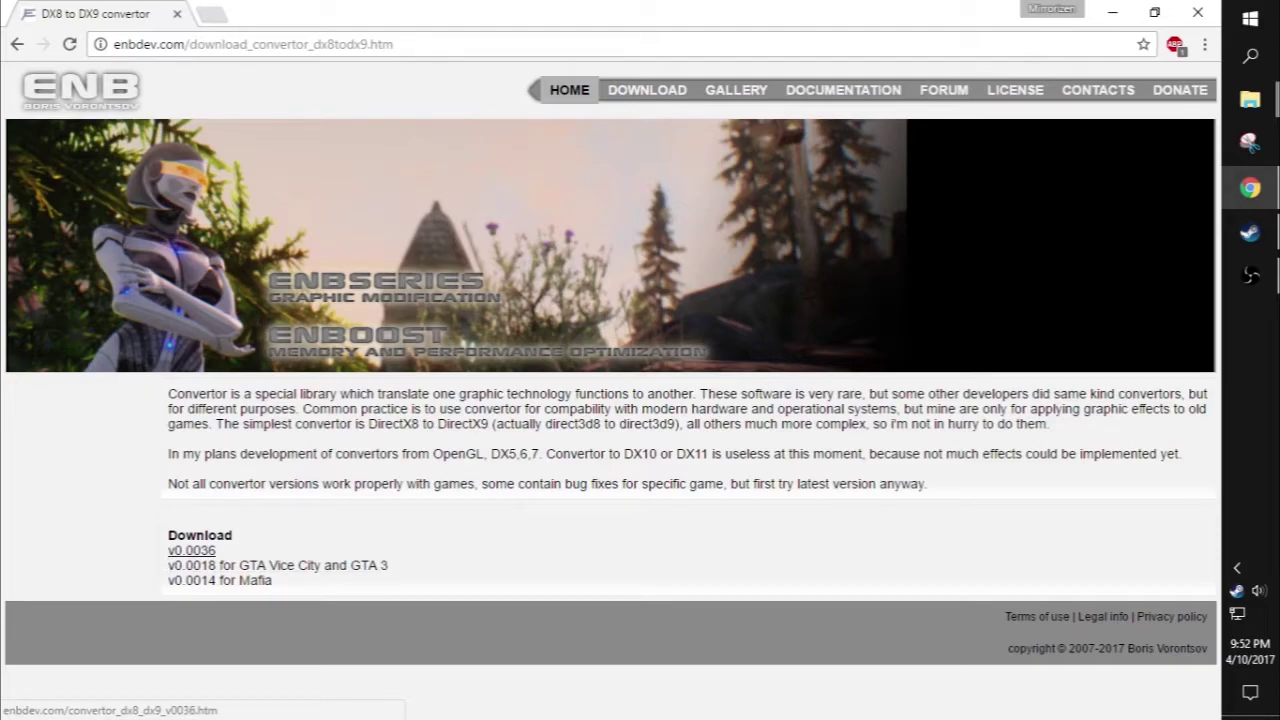
left_click(191, 550)
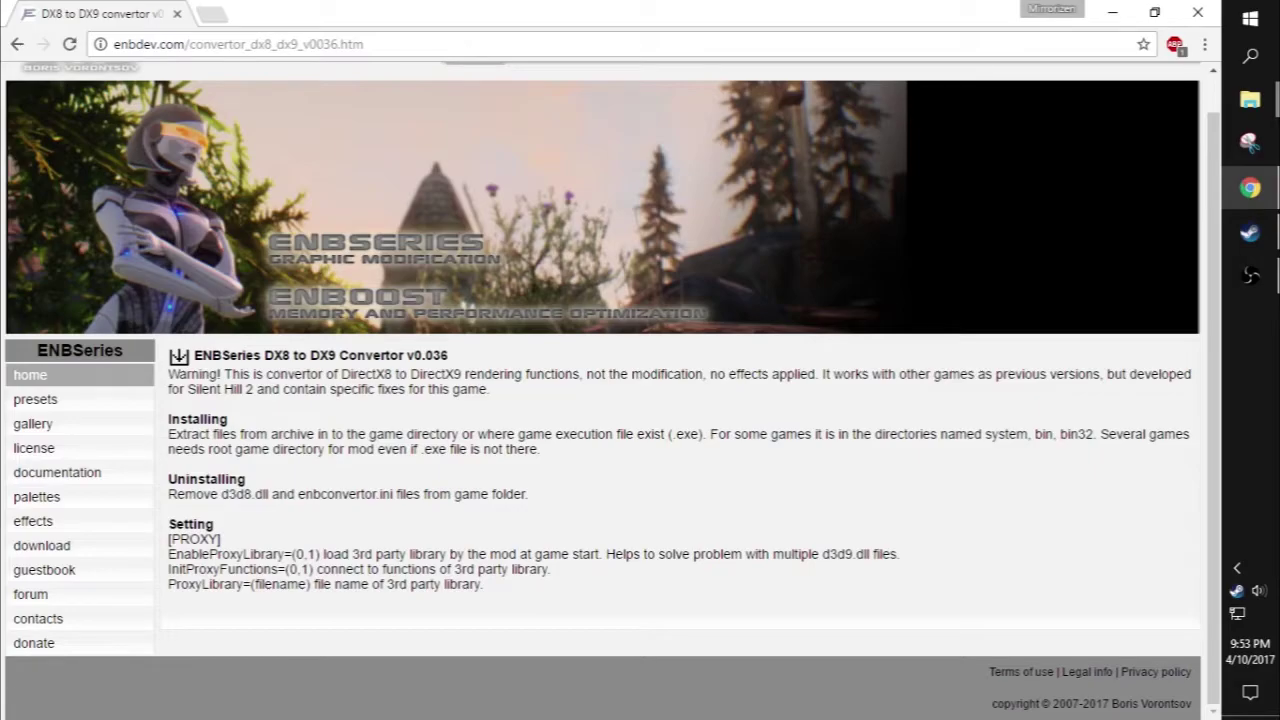
scroll(600, 390, "up", 1)
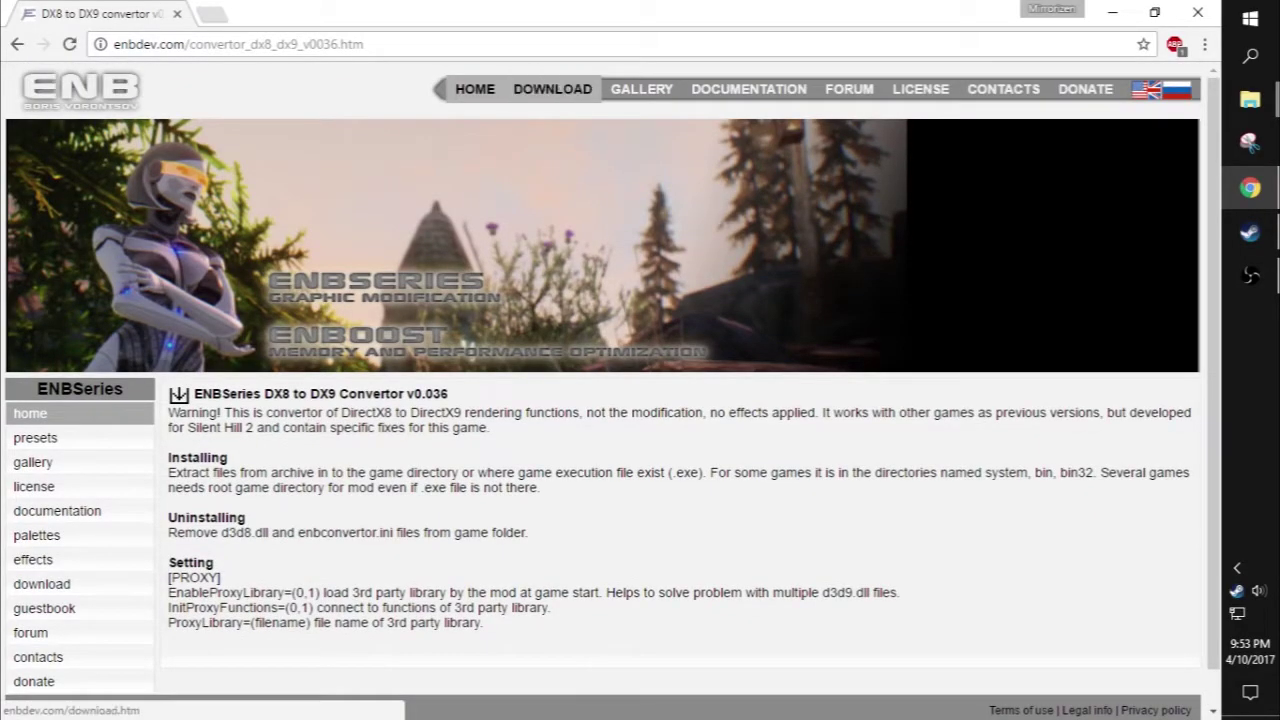
- Return to the ENBdev download page and open Generic mods under Graphic modifications
left_click(552, 89)
scroll(600, 390, "down", 6)
scroll(600, 390, "down", 7)
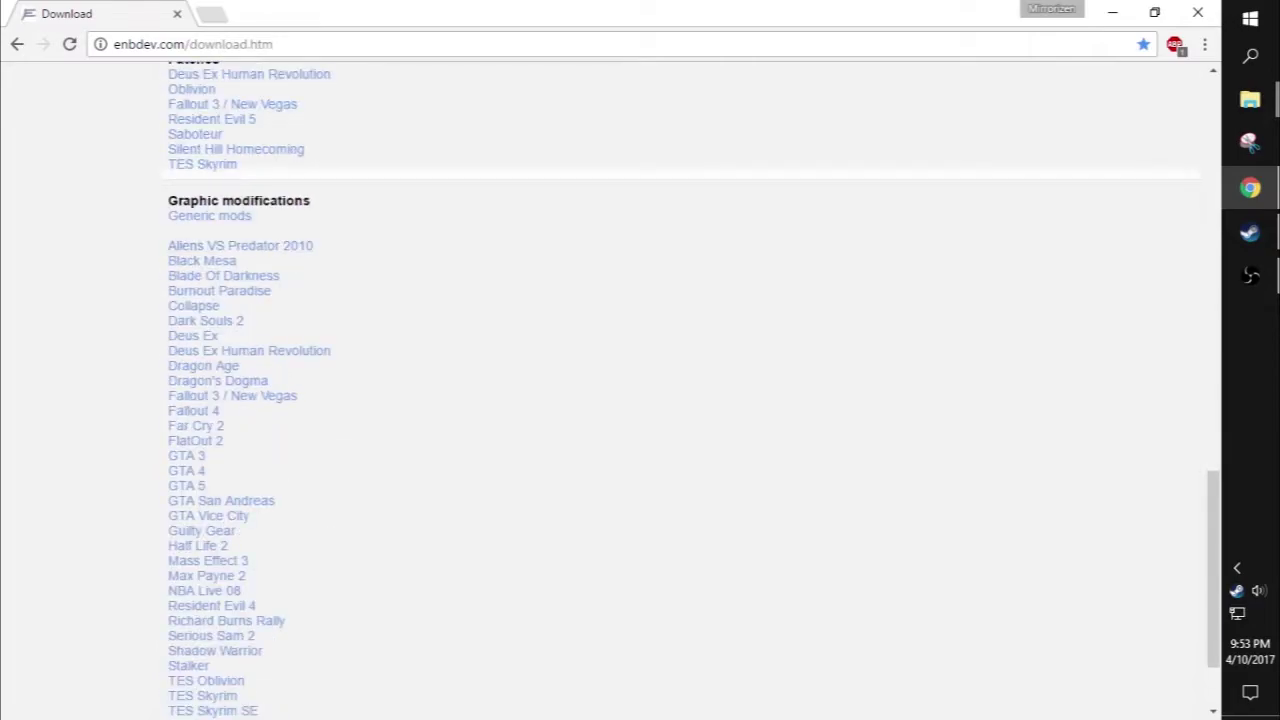
left_click_drag(170, 201, 390, 547)
scroll(390, 547, "up", 2)
left_click(390, 547)
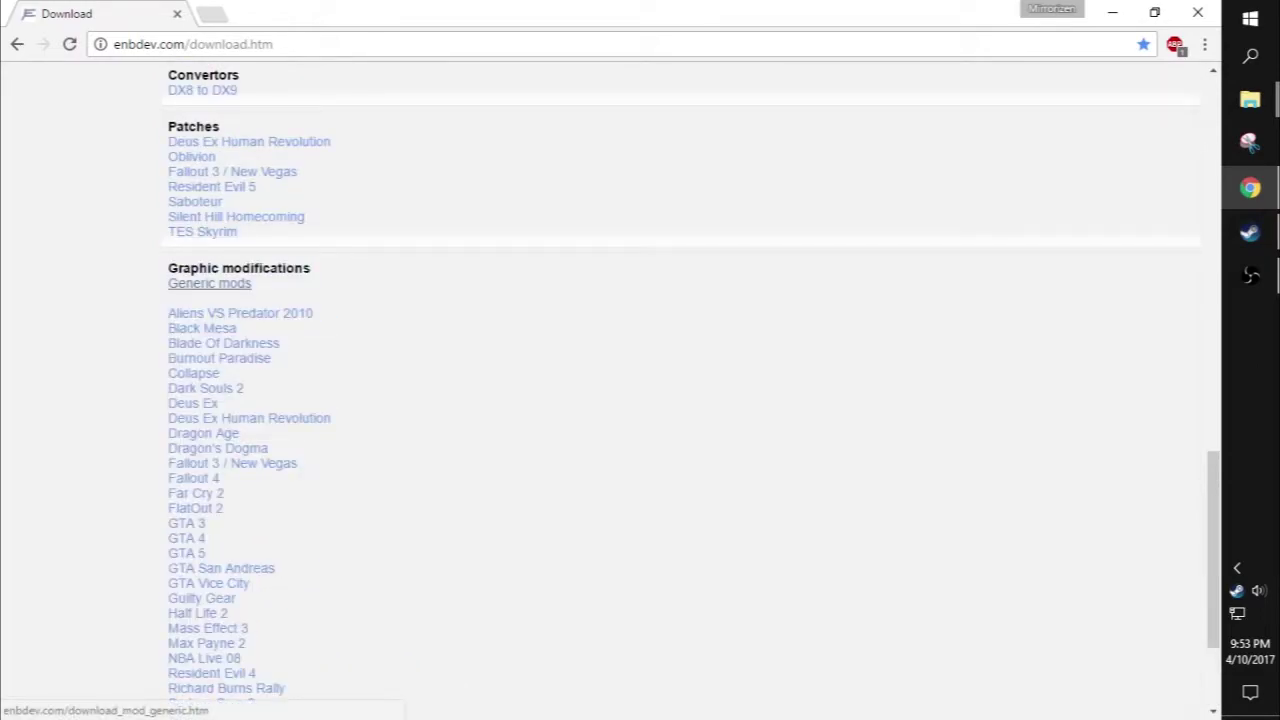
left_click(209, 283)
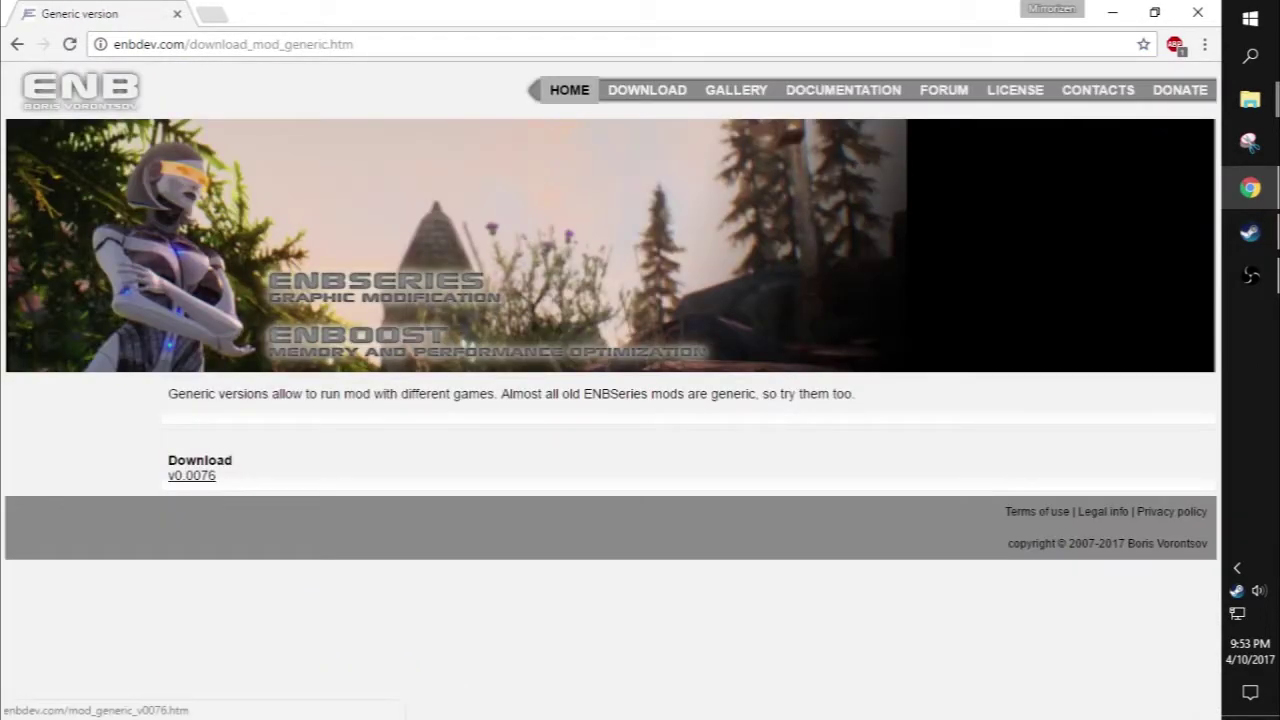
- Open version v0.0076 and download the ENBSeries v0.076 Generic archive
left_click(191, 475)
scroll(191, 475, "down", 1)
left_click(179, 302)
scroll(610, 390, "down", 1)
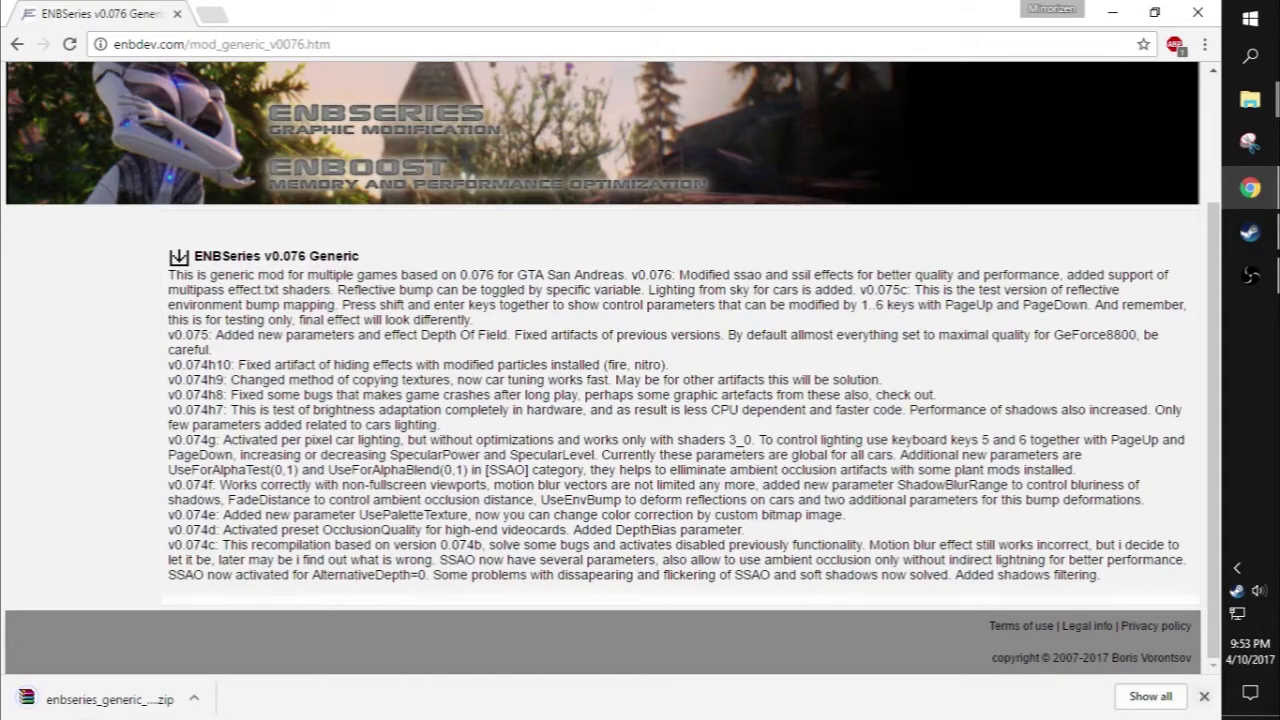
left_click(1204, 697)
- Switch to File Explorer and show the WAWAWAWWA folder containing the convertor and generic ENBSeries archives
left_click(1250, 99)
left_click(1115, 85)
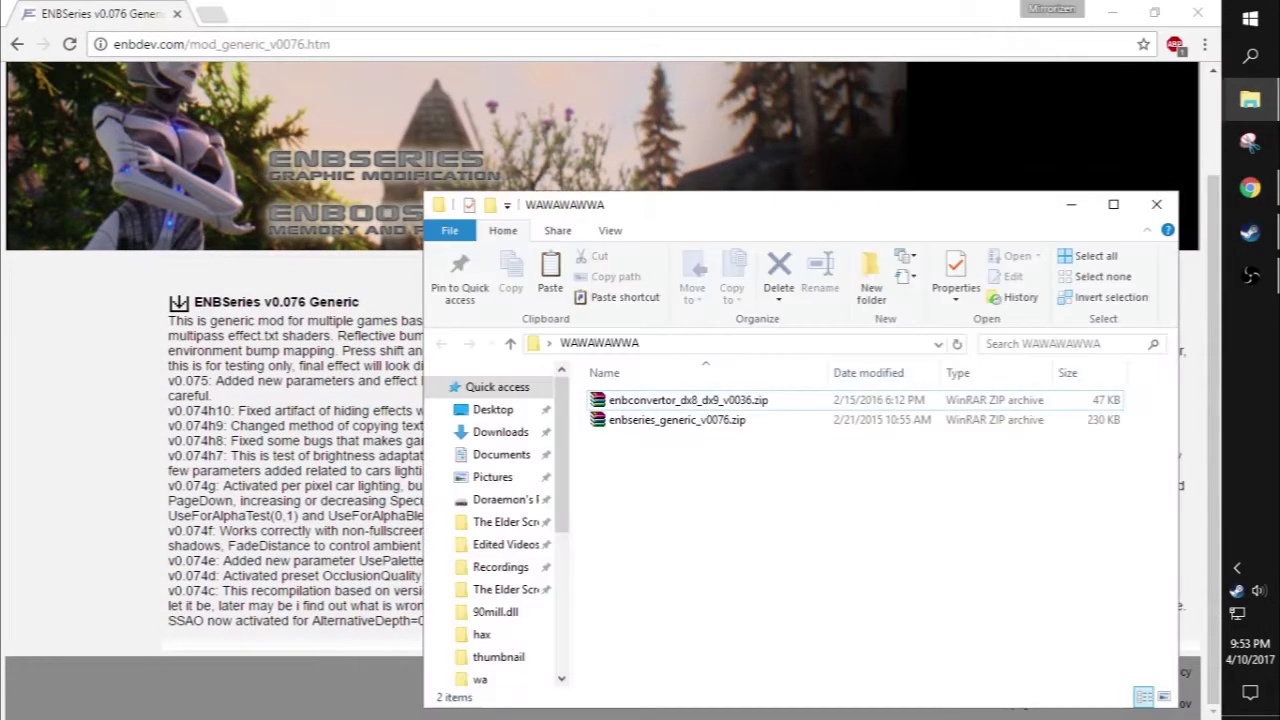
left_click_drag(713, 471, 681, 397)
left_click(700, 472)
mouse_move(1250, 275)
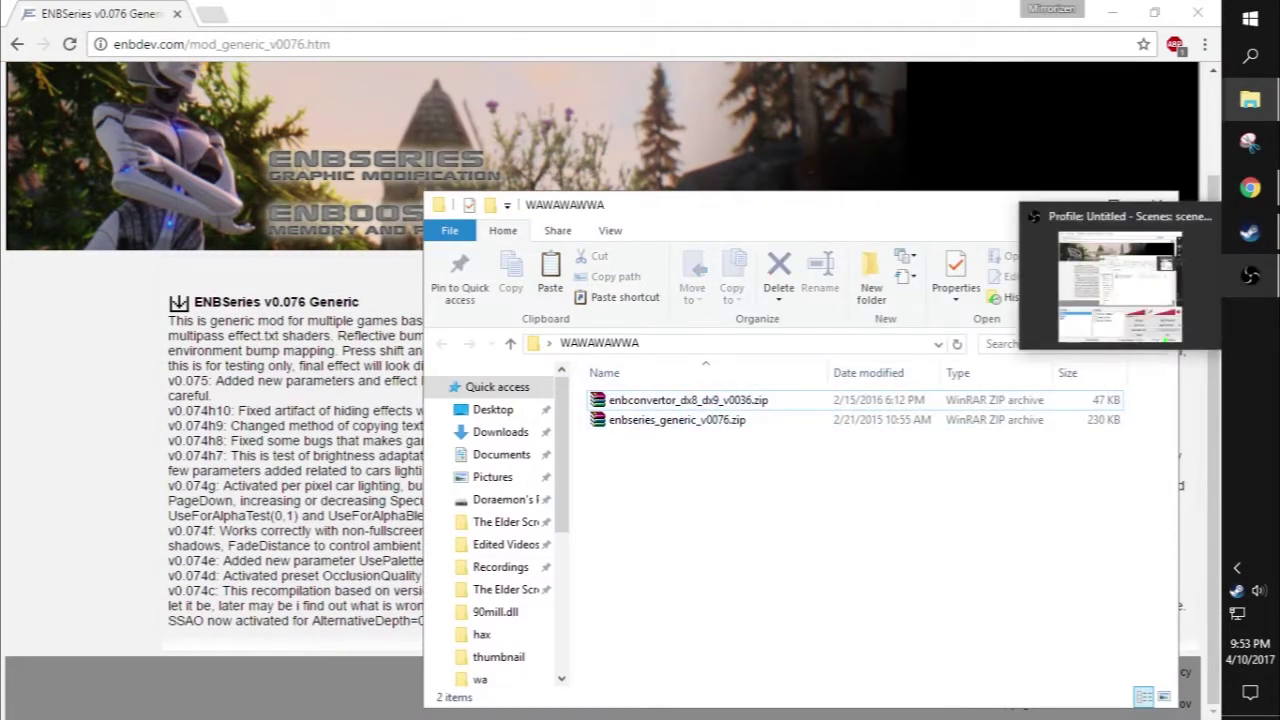
- Switch to Steam and browse to the local files of POSTAL 2 through its game properties
left_click(1250, 231)
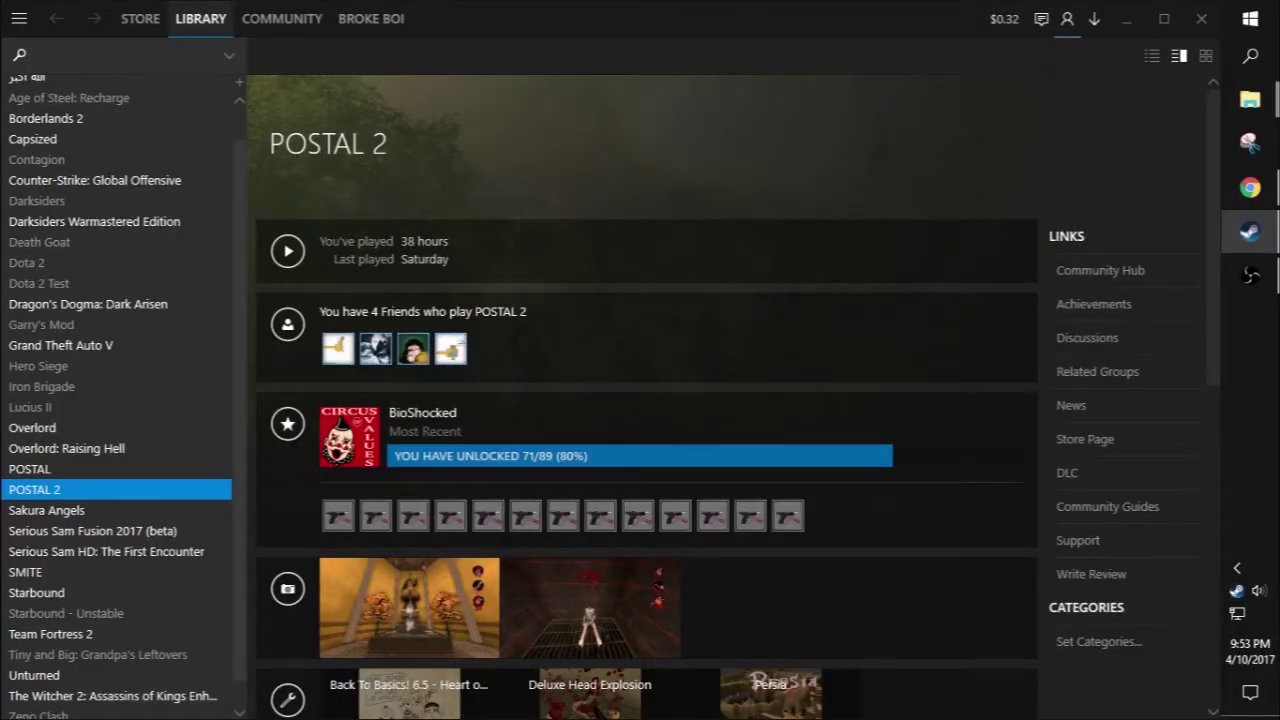
right_click(174, 486)
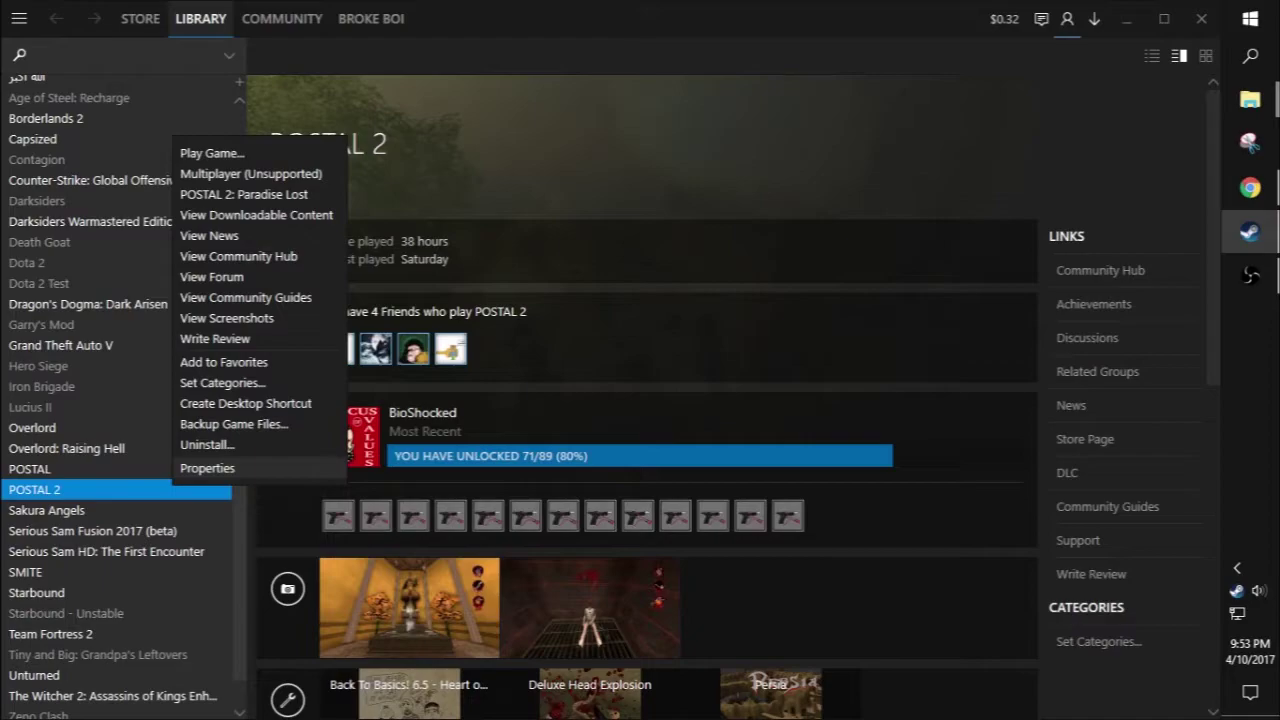
left_click(200, 468)
left_click(537, 117)
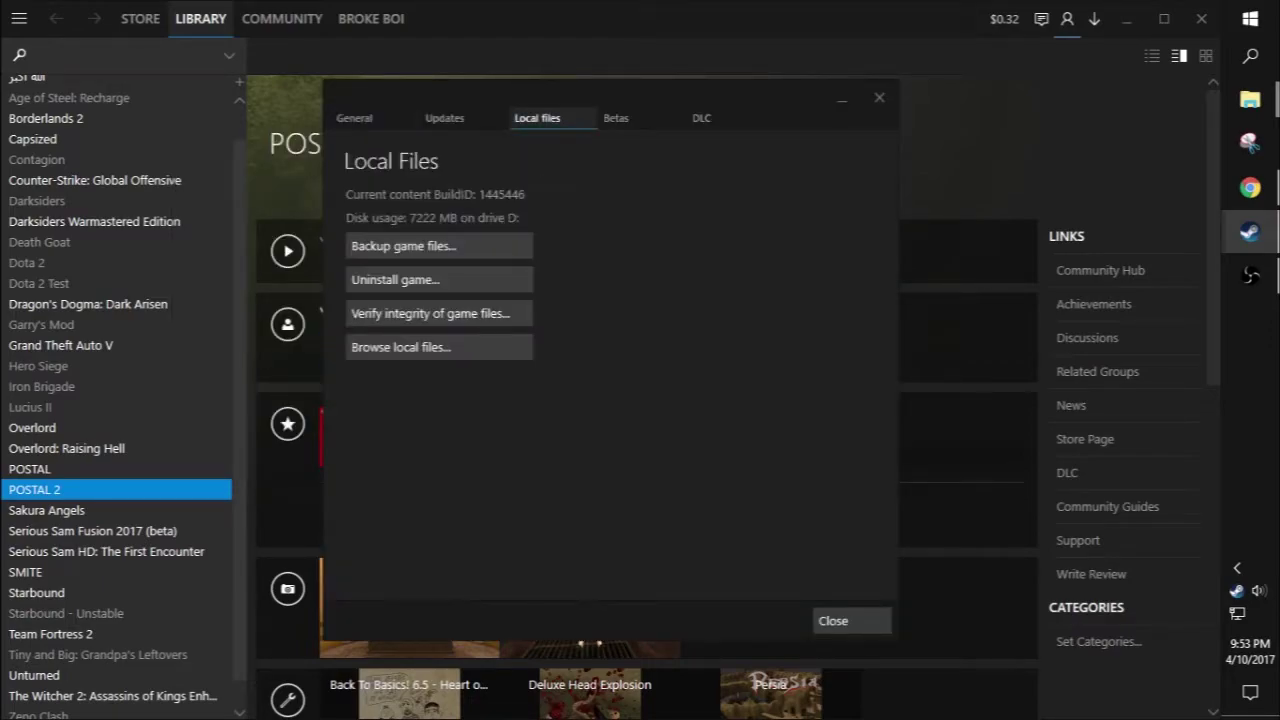
left_click(437, 346)
left_click(879, 98)
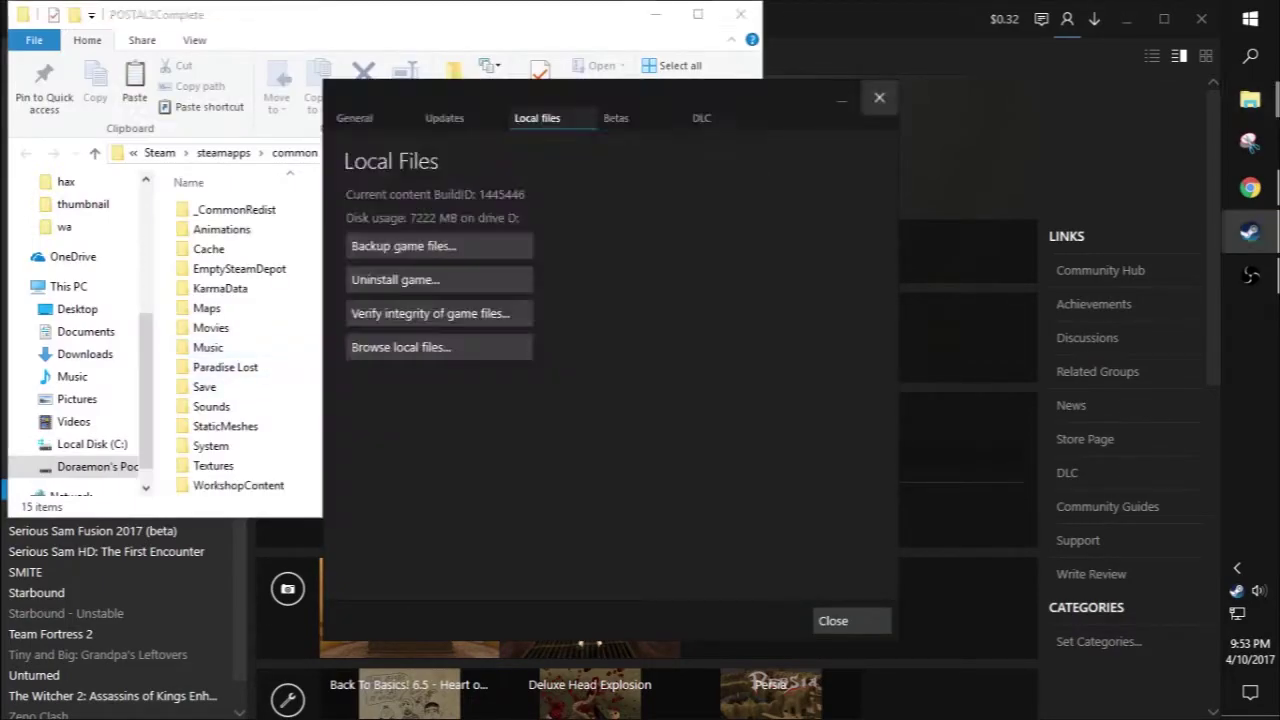
- Open the System folder inside POSTAL2Complete and locate Postal2.exe in it
left_click(210, 308)
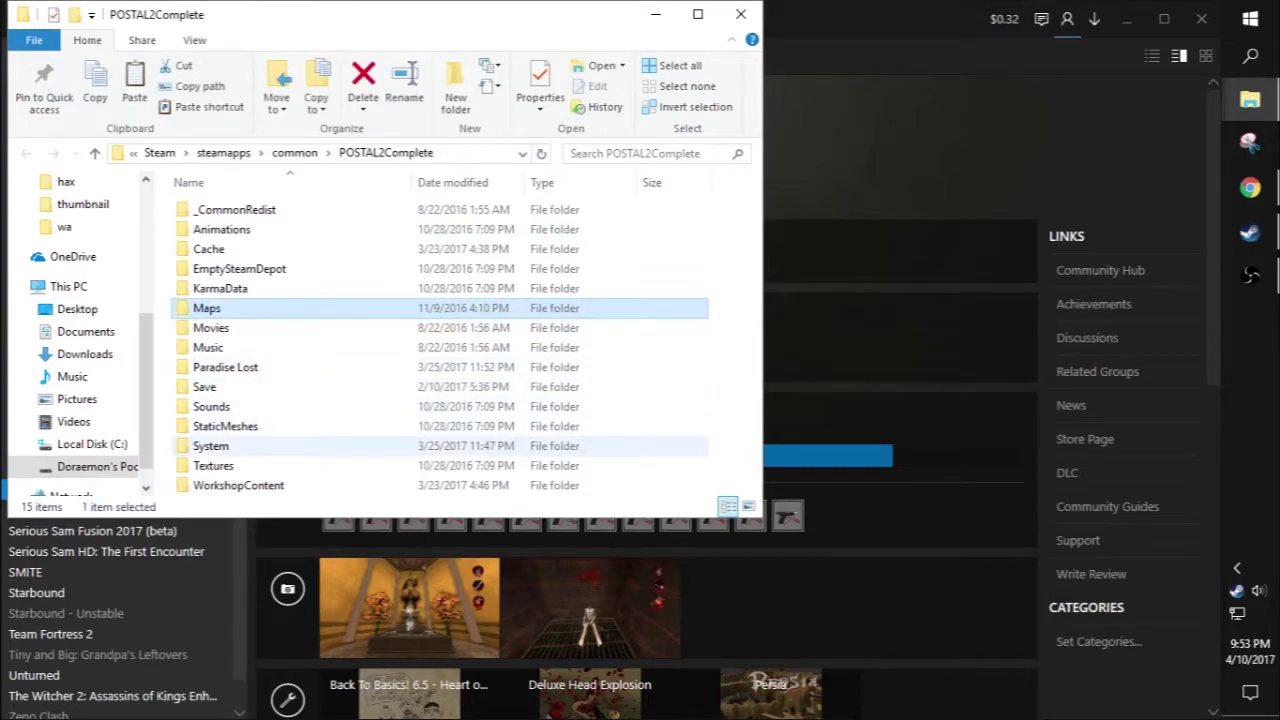
double_click(211, 445)
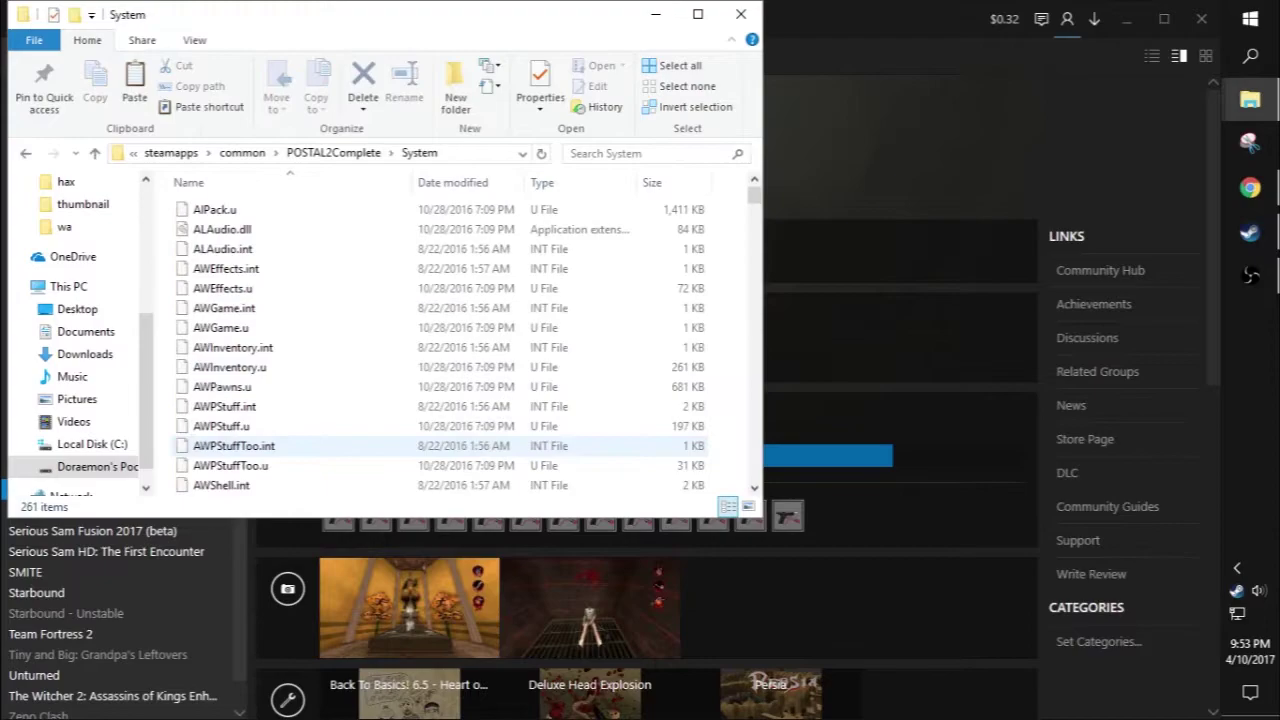
scroll(440, 386, "down", 20)
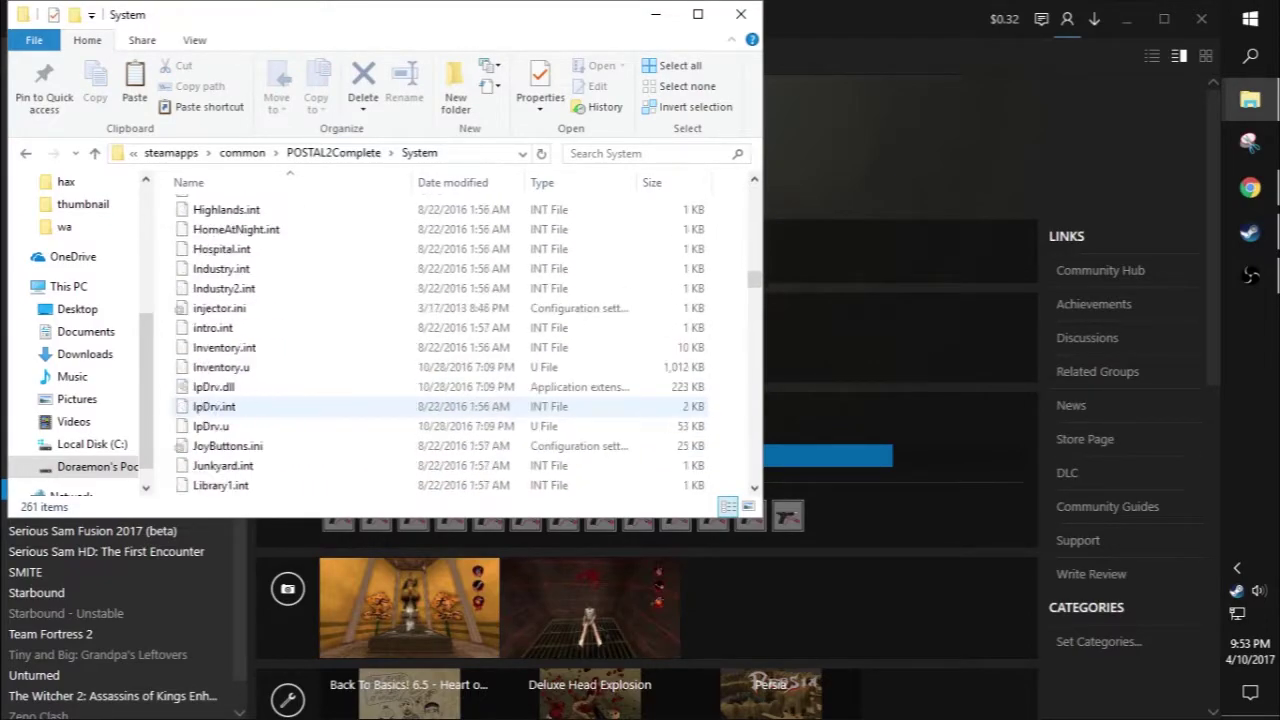
scroll(440, 386, "down", 15)
left_click(440, 386)
scroll(440, 386, "up", 7)
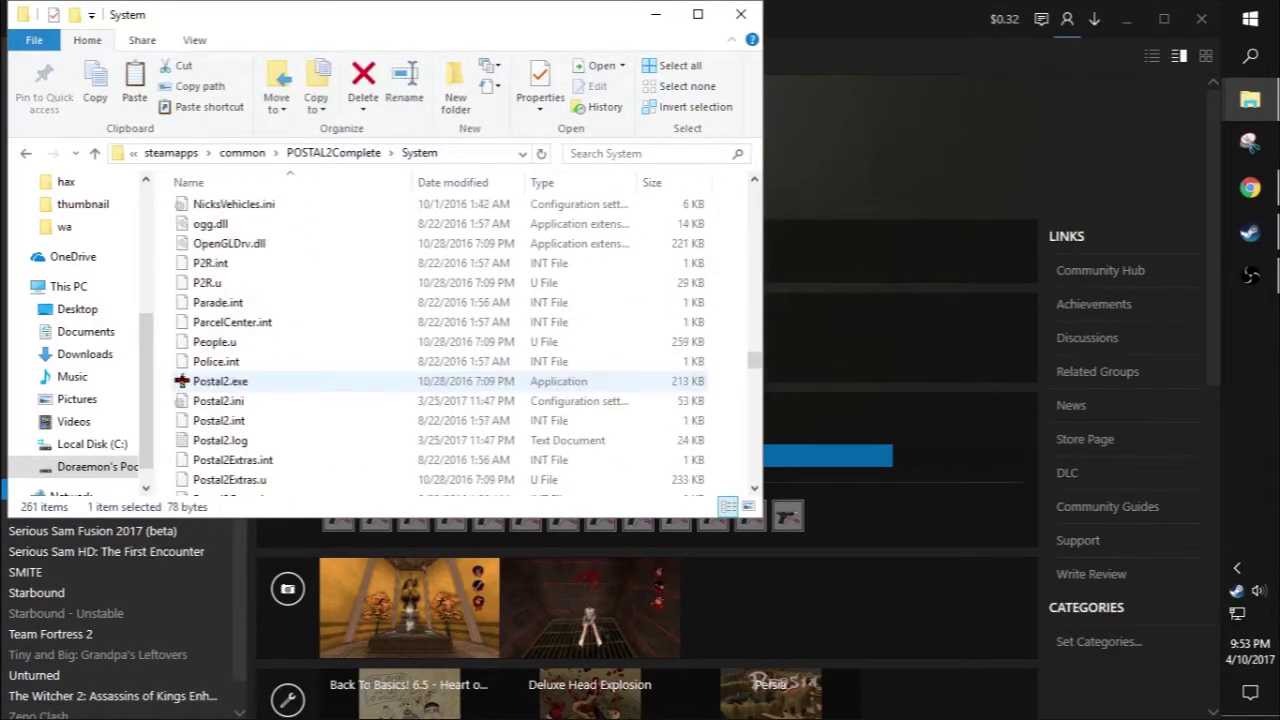
left_click(440, 382)
scroll(440, 382, "up", 10)
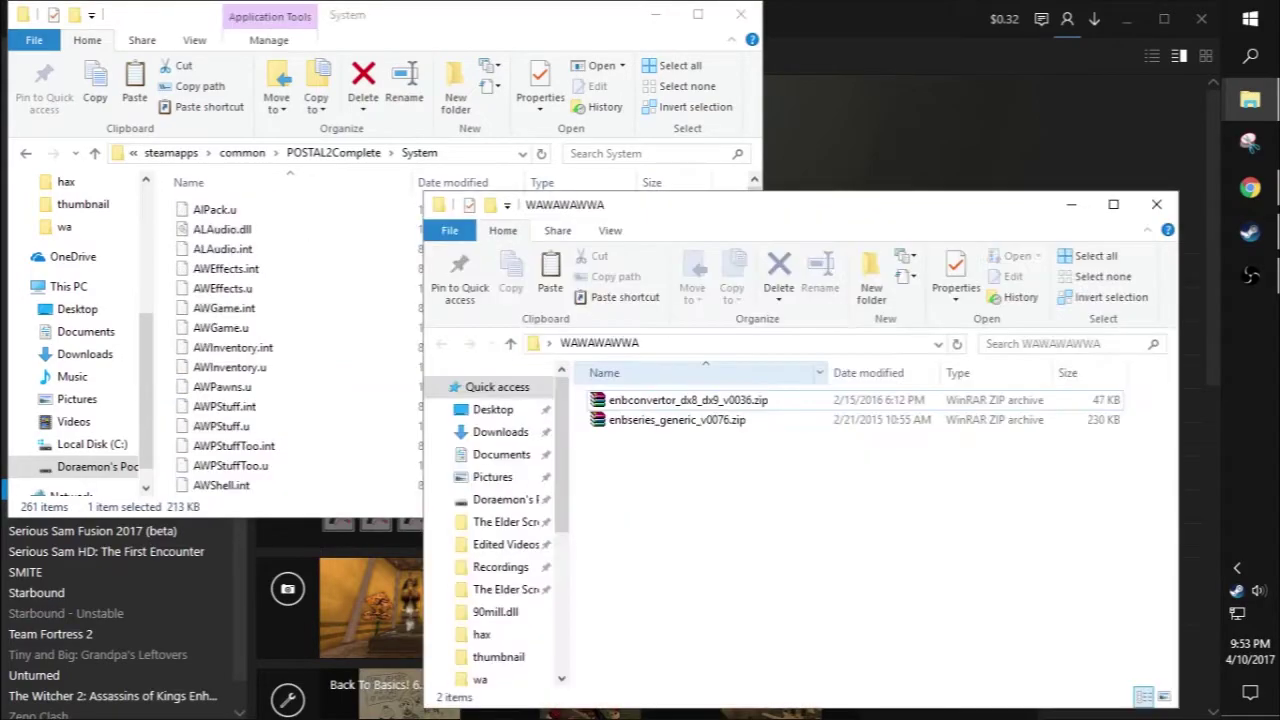
- Open enbconvertor_dx8_dx9_v0036.zip in WinRAR and place its window beside the System folder's file list
double_click(700, 400)
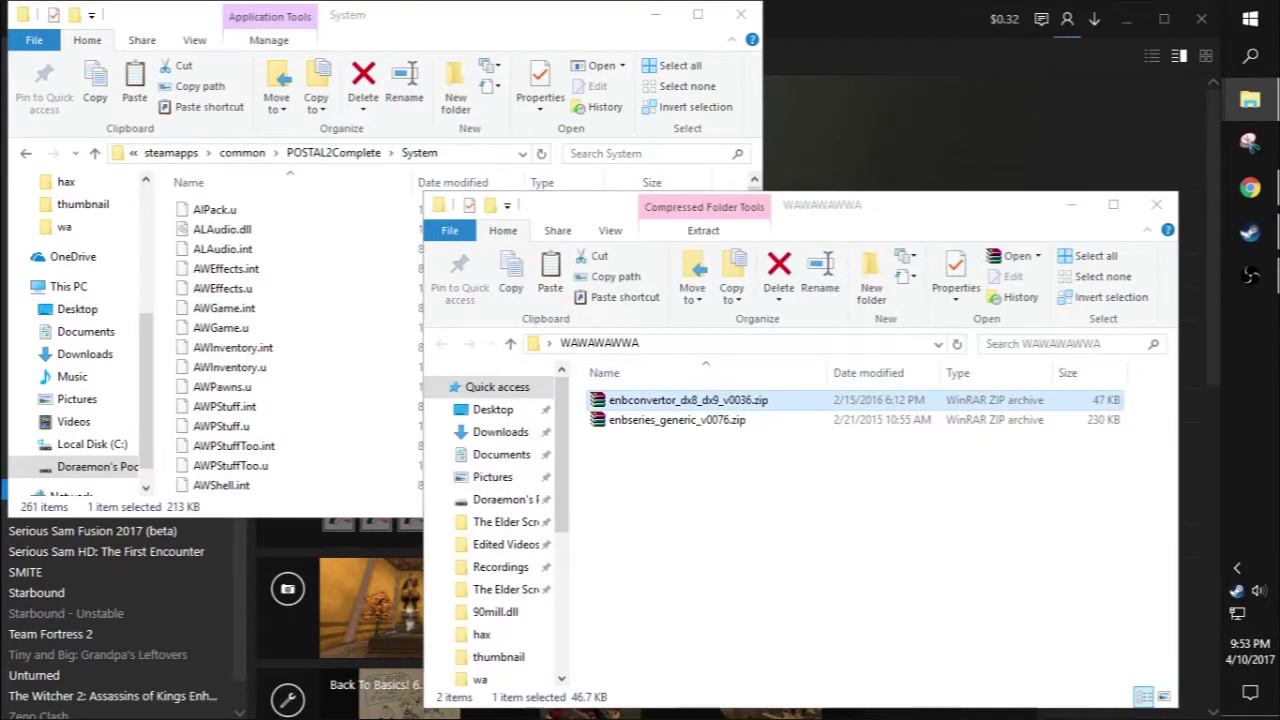
left_click(921, 84)
left_click_drag(430, 92, 925, 84)
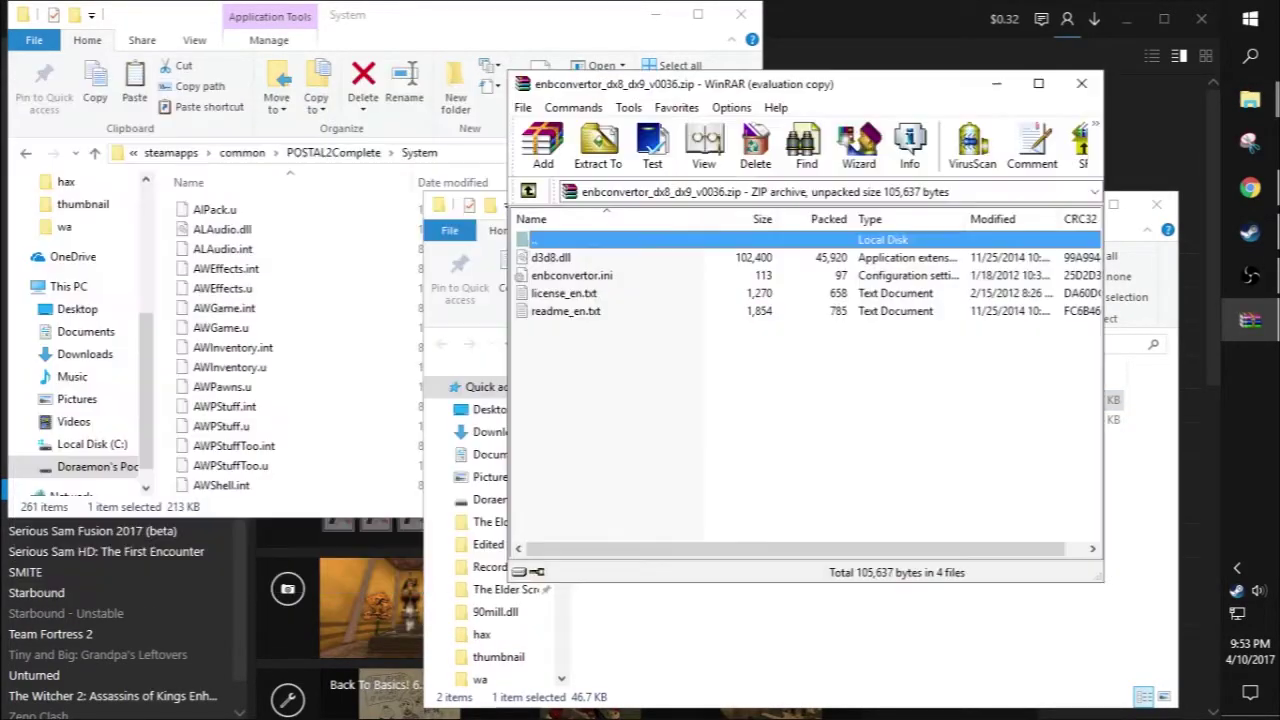
key("Down")
key("Down")
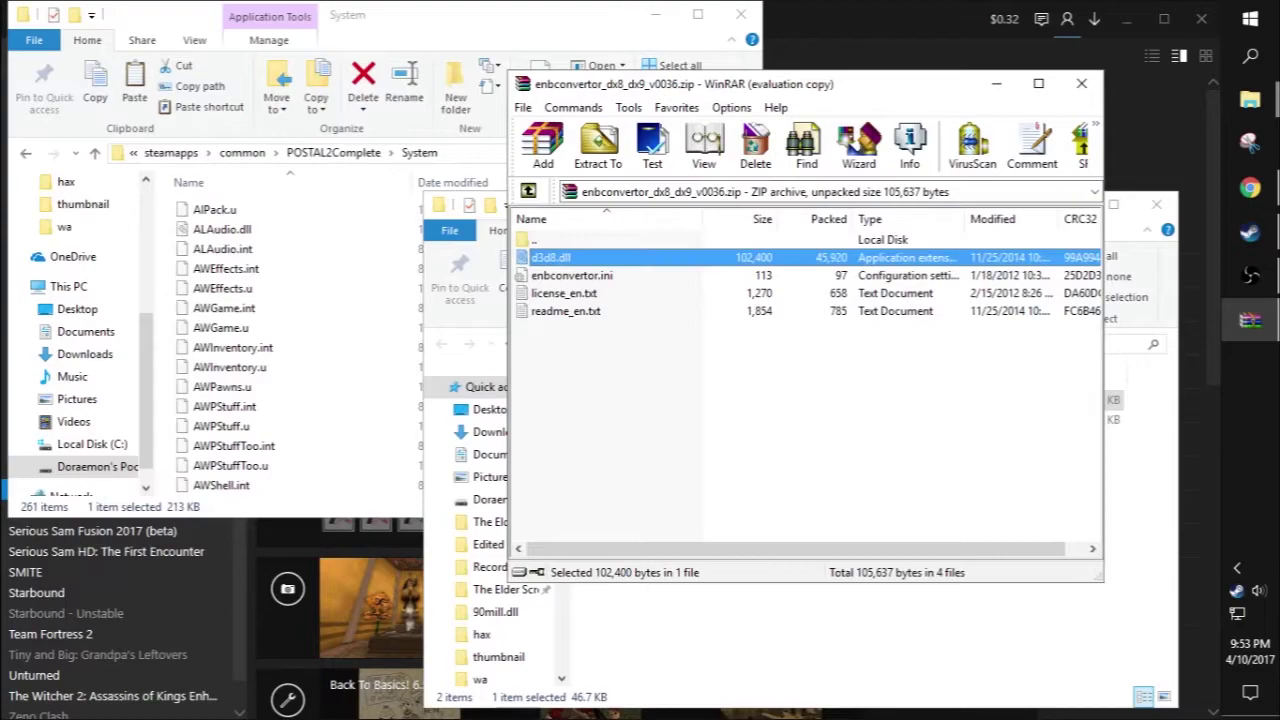
key("shift+Up")
key("alt+v")
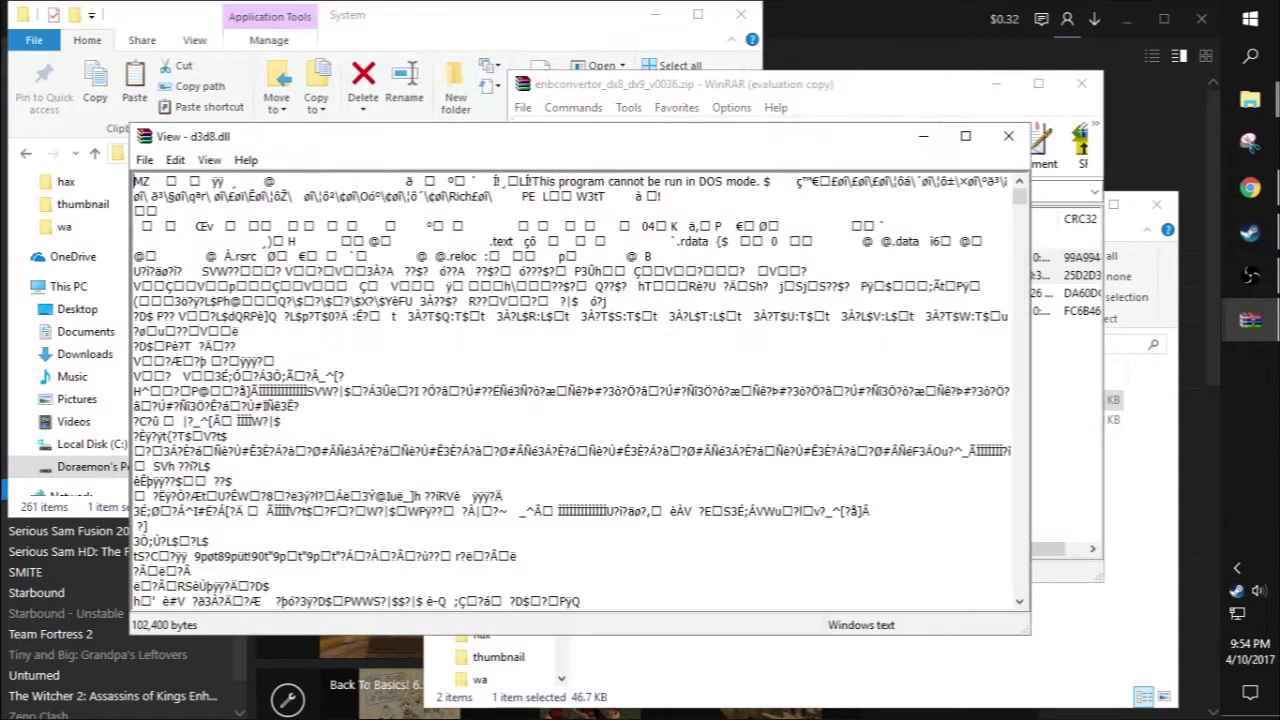
key("Escape")
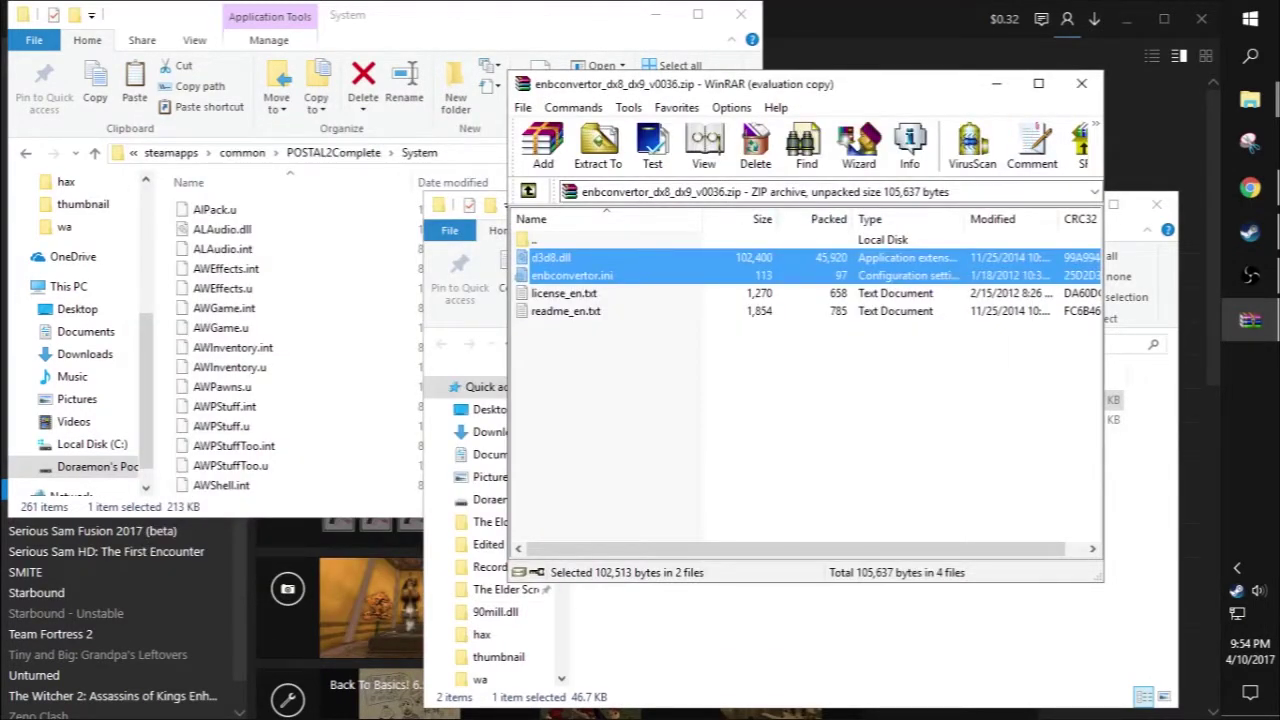
left_click_drag(552, 260, 330, 330)
left_click(557, 117)
left_click(880, 420)
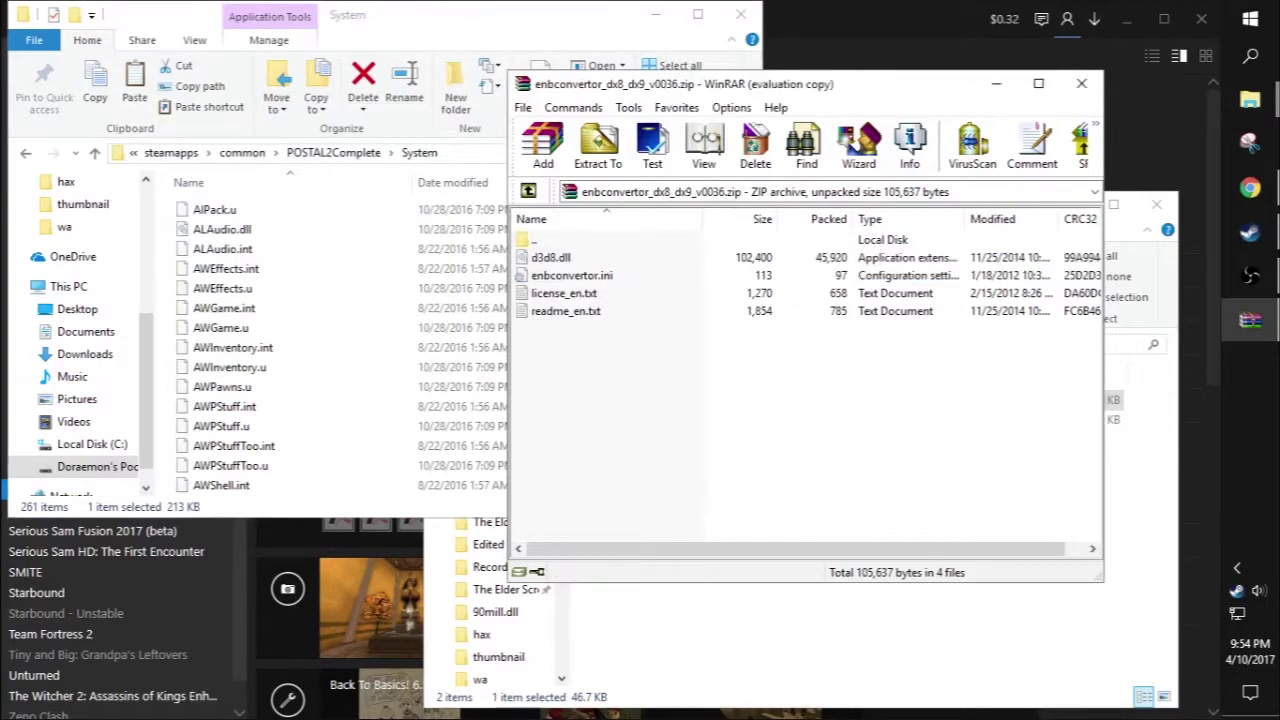
- Extract d3d8.dll and enbconvertor.ini from the archive into the System folder, replacing existing files, and close the archive
left_click(572, 276)
left_click(552, 258, "ctrl")
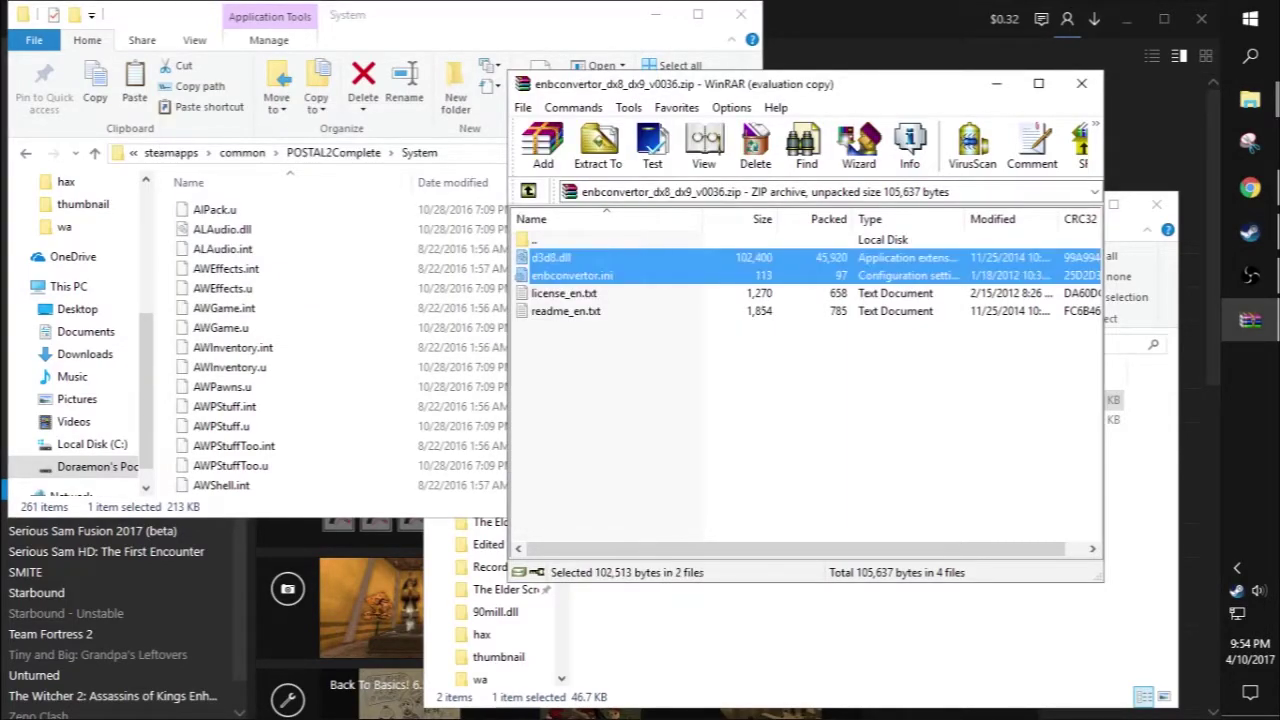
left_click_drag(552, 258, 430, 300)
left_click(592, 223)
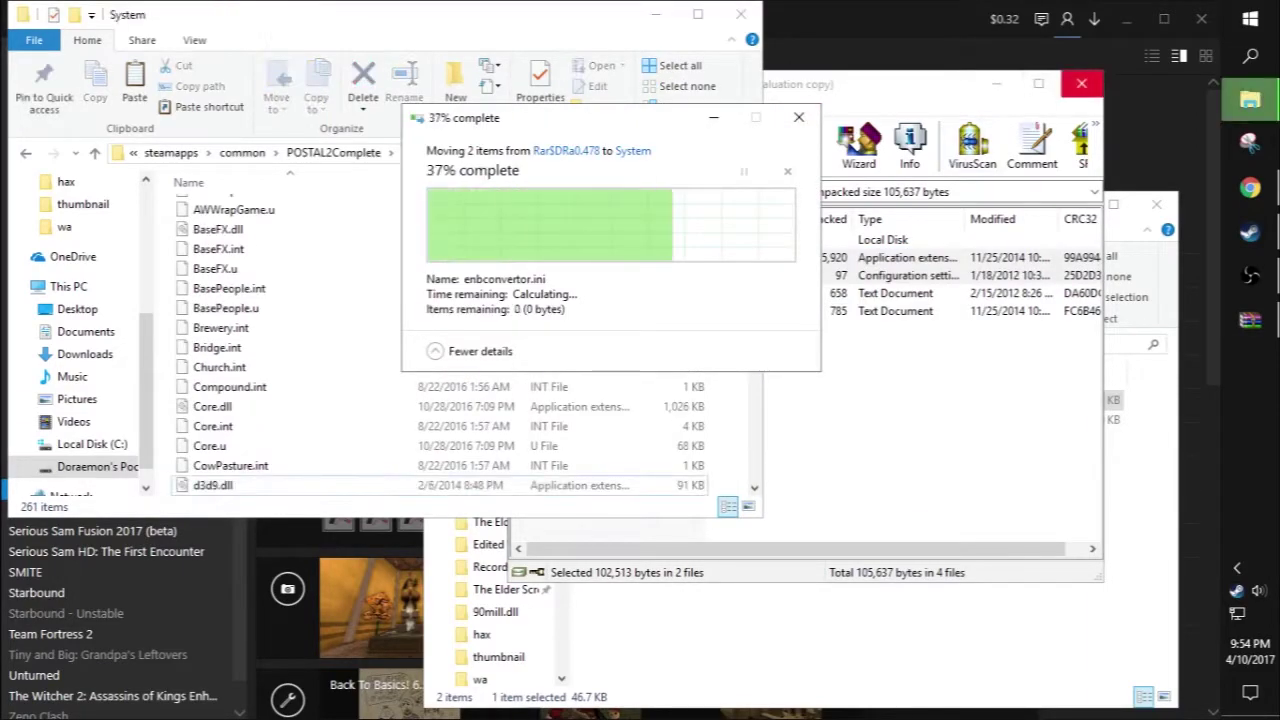
left_click(1082, 84)
scroll(600, 330, "down", 3)
scroll(600, 366, "up", 2)
- Open enbseries_generic_v0076.zip, enter its WrapperVersion folder and dismiss the WinRAR licence reminder
left_click(800, 400)
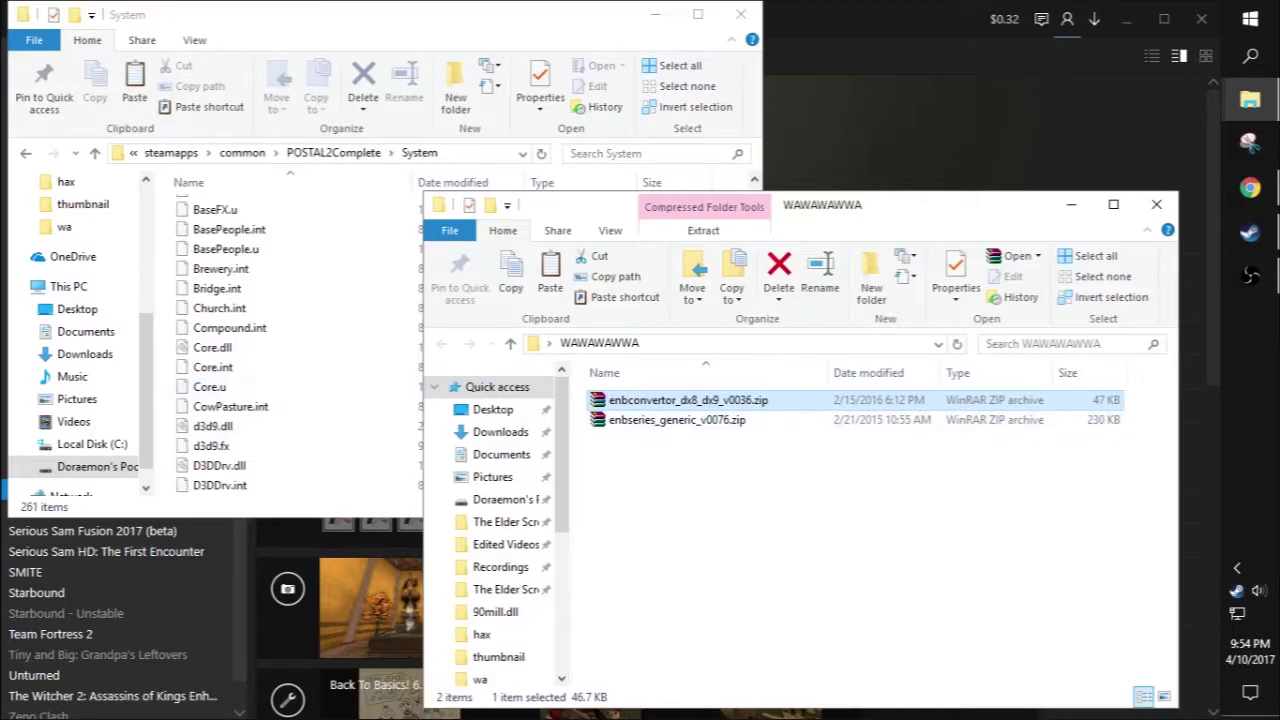
double_click(660, 420)
double_click(570, 276)
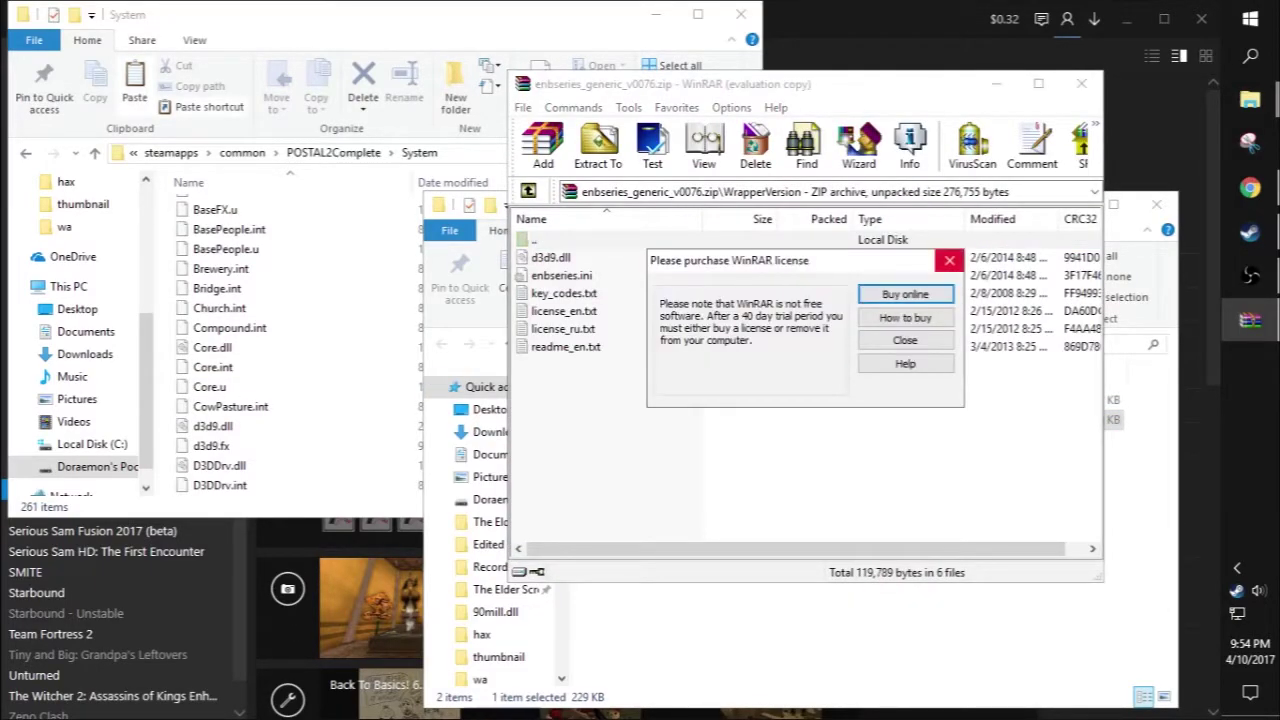
left_click(949, 260)
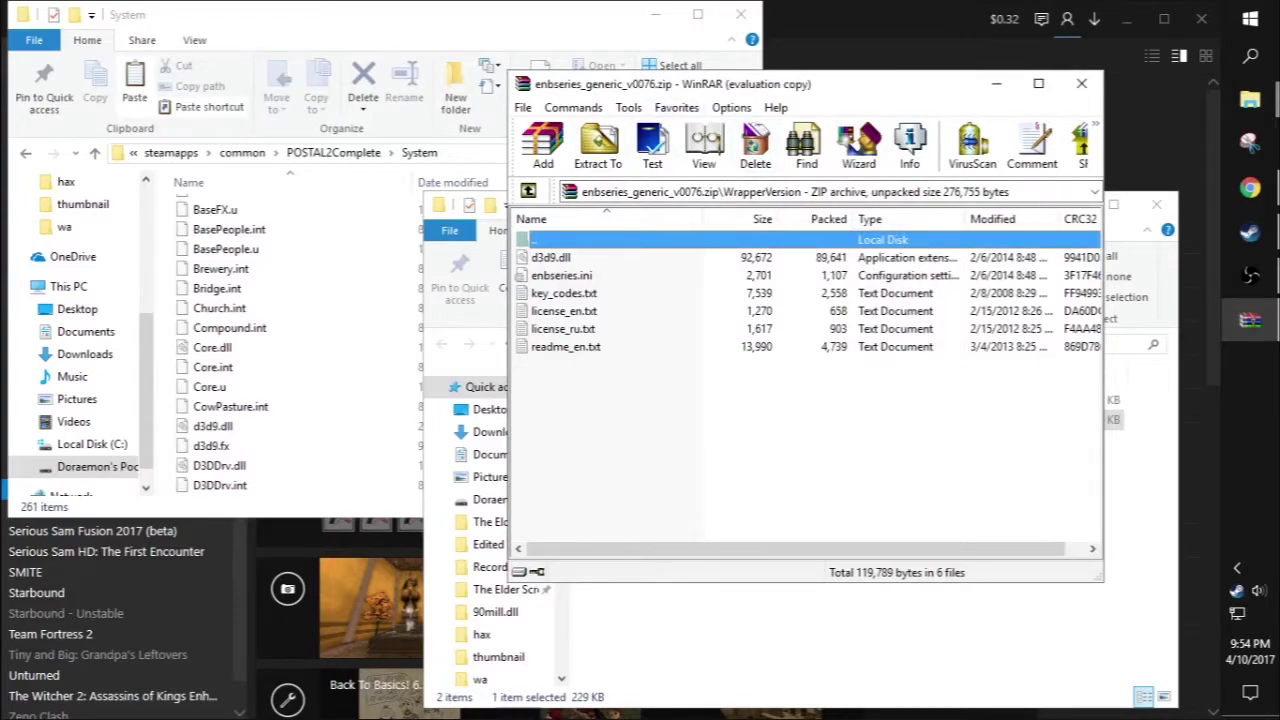
left_click_drag(592, 378, 548, 291)
left_click(592, 400)
- Extract enbseries.ini and d3d9.dll from WrapperVersion into the System folder, replacing the existing files
left_click(562, 275)
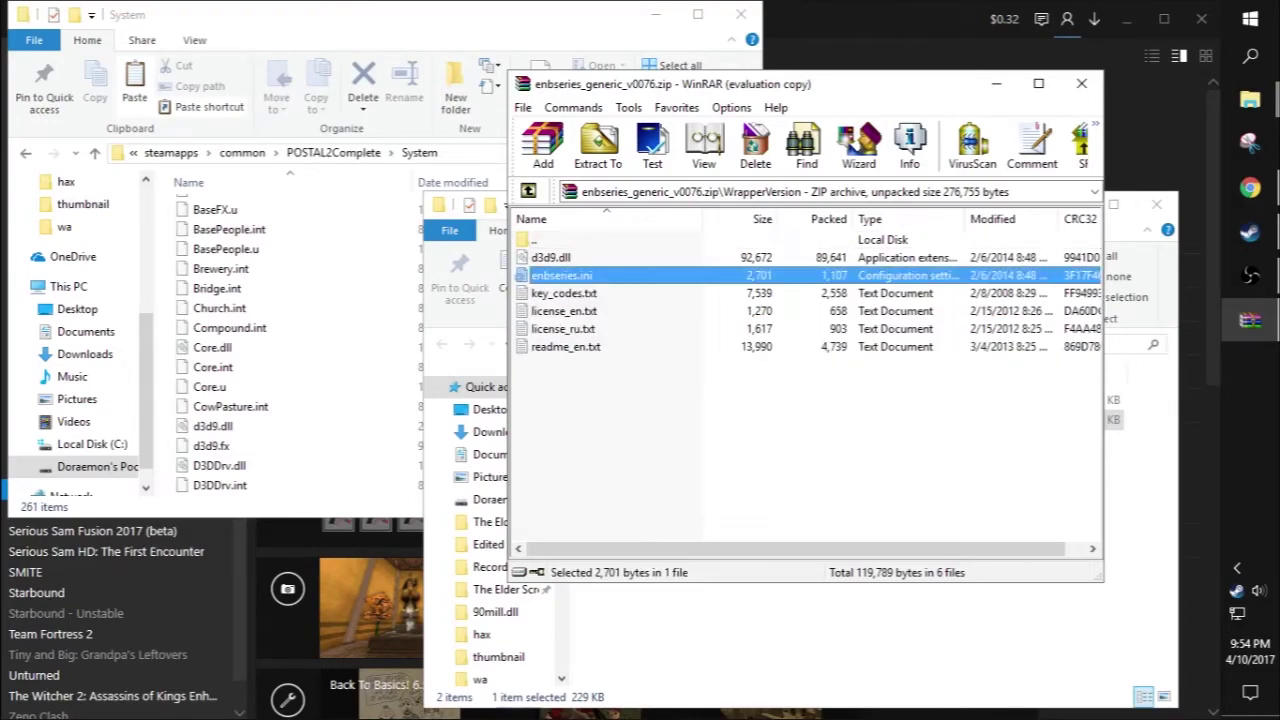
left_click(551, 258, "ctrl")
left_click_drag(552, 260, 340, 335)
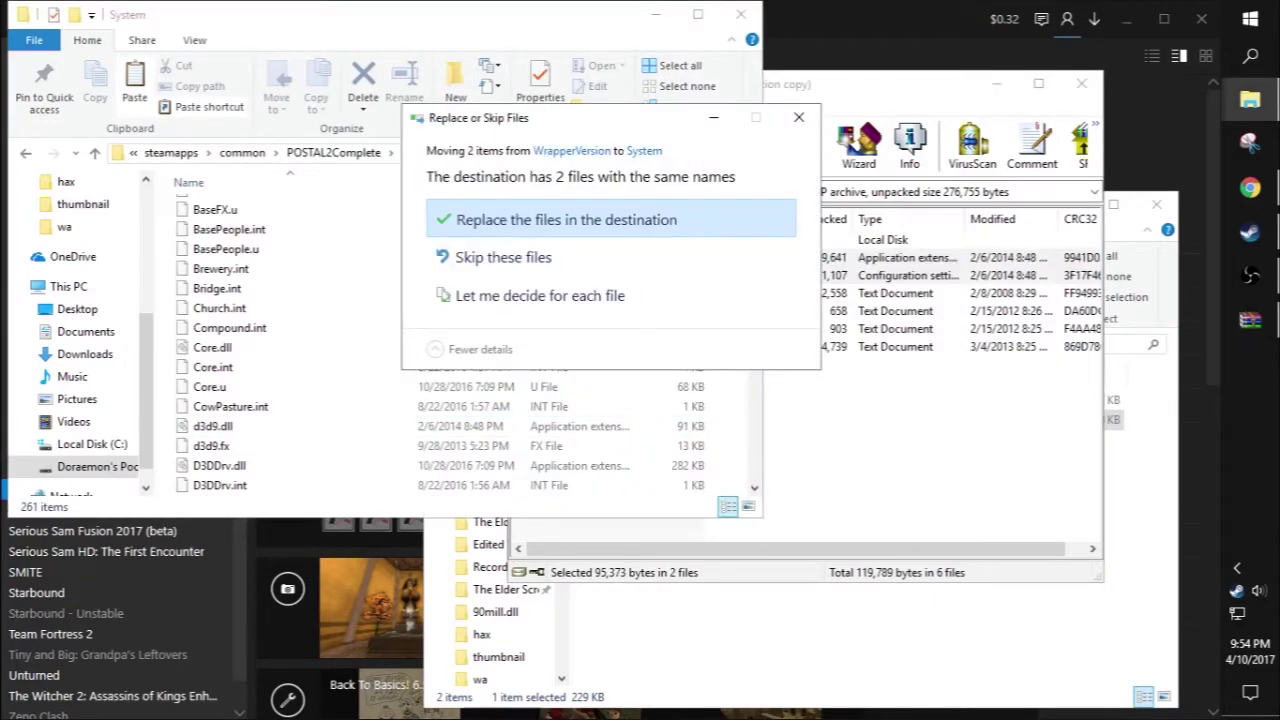
left_click(565, 218)
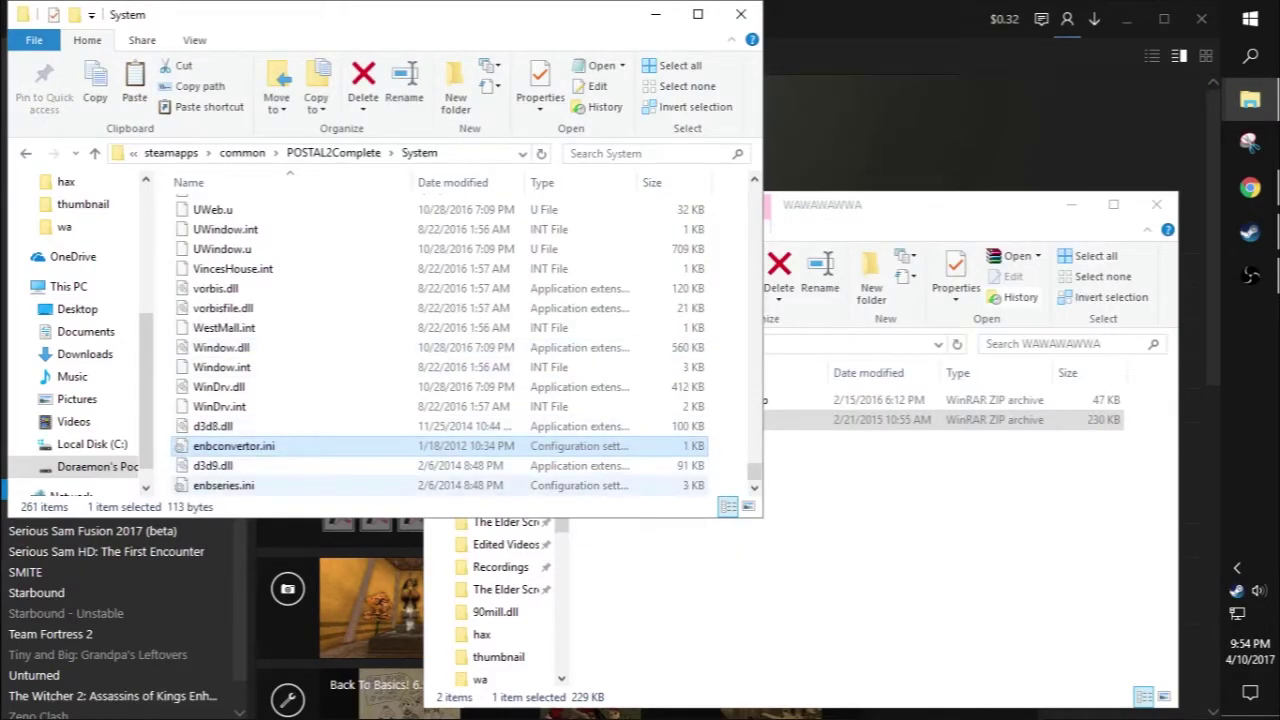
- Open enbconvertor.ini from the System folder, make sure EnableProxyLibrary is set to 1, and save and close the file
double_click(224, 485)
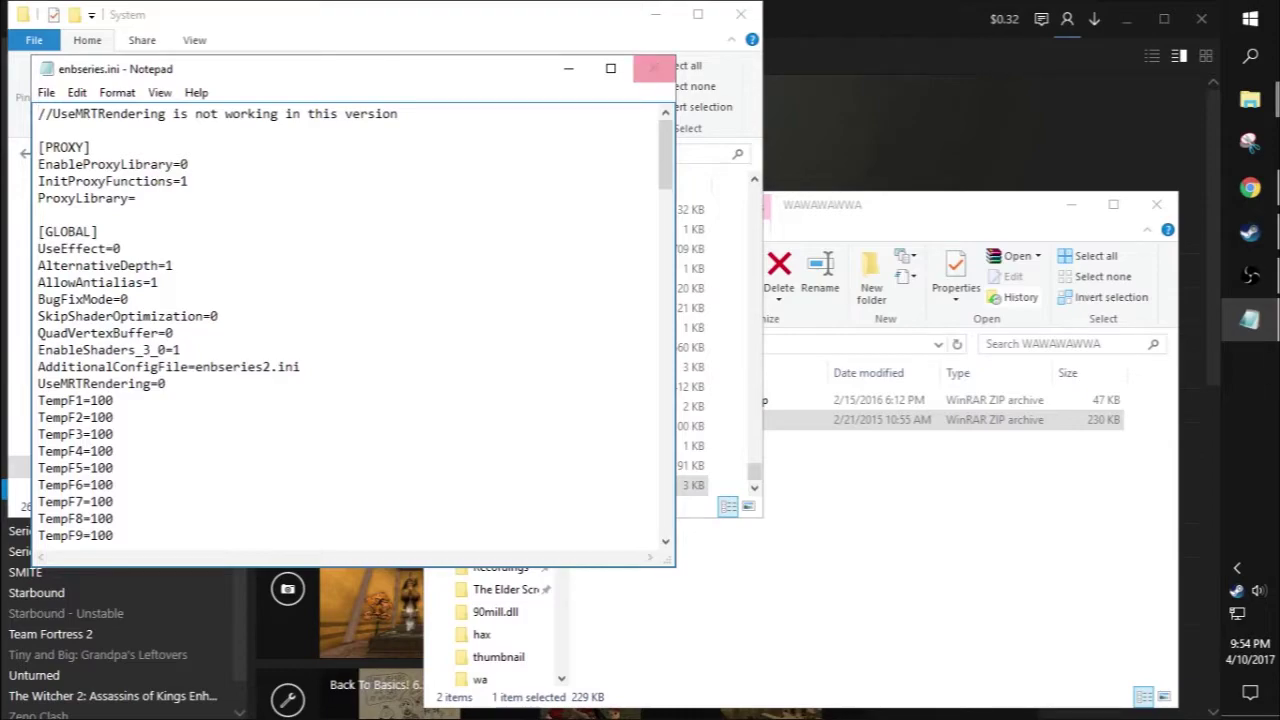
left_click(653, 68)
double_click(224, 445)
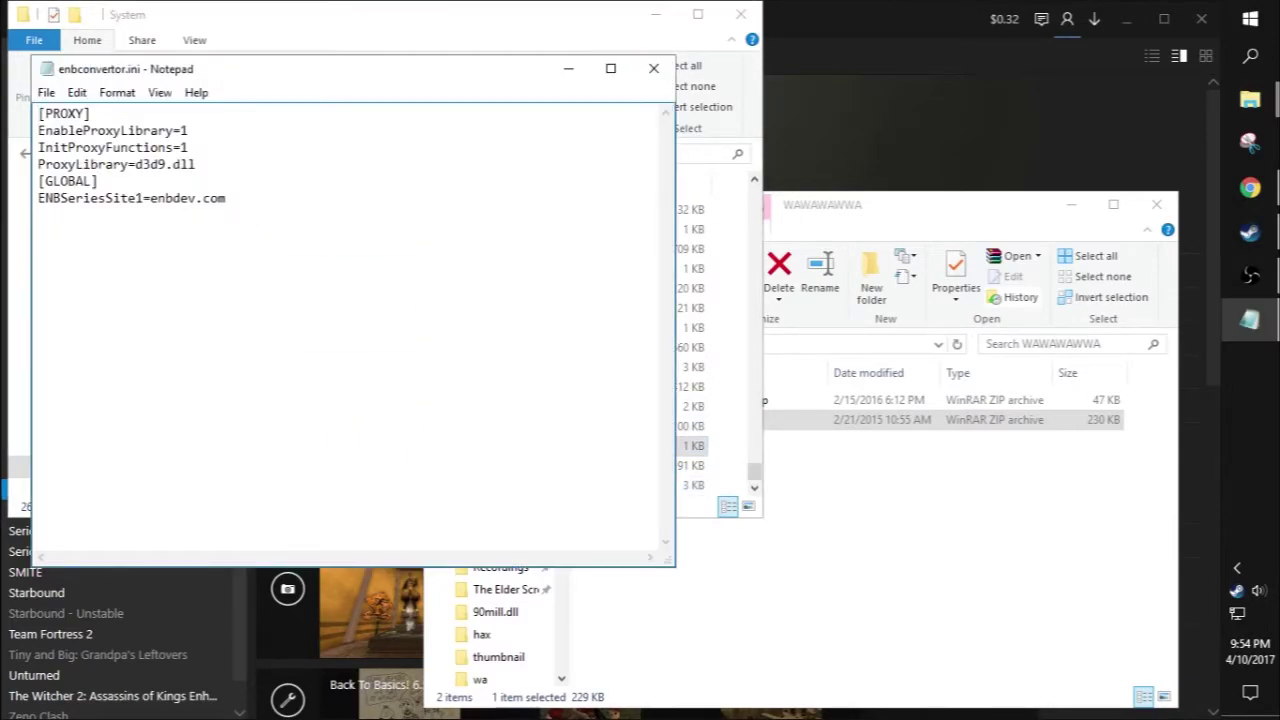
left_click(189, 131)
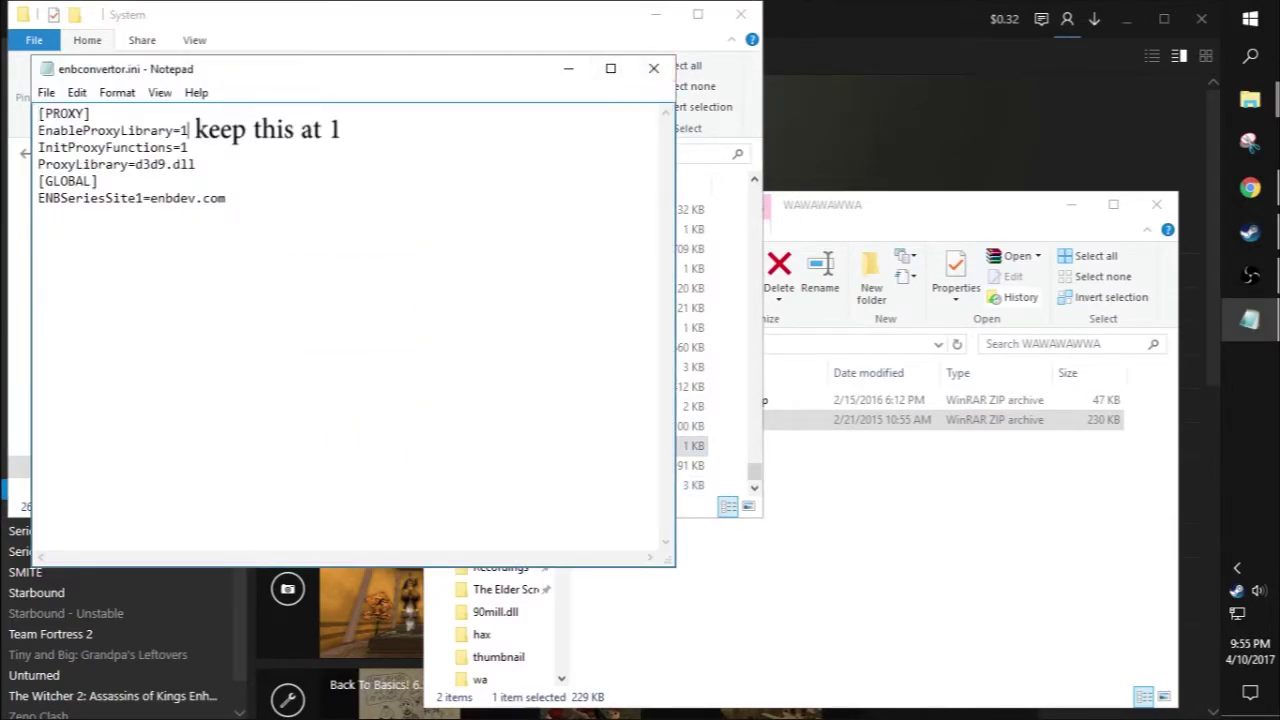
key("BackSpace")
type("0")
left_click_drag(135, 164, 197, 164)
left_click(189, 130)
key("BackSpace")
type("1")
left_click(654, 69)
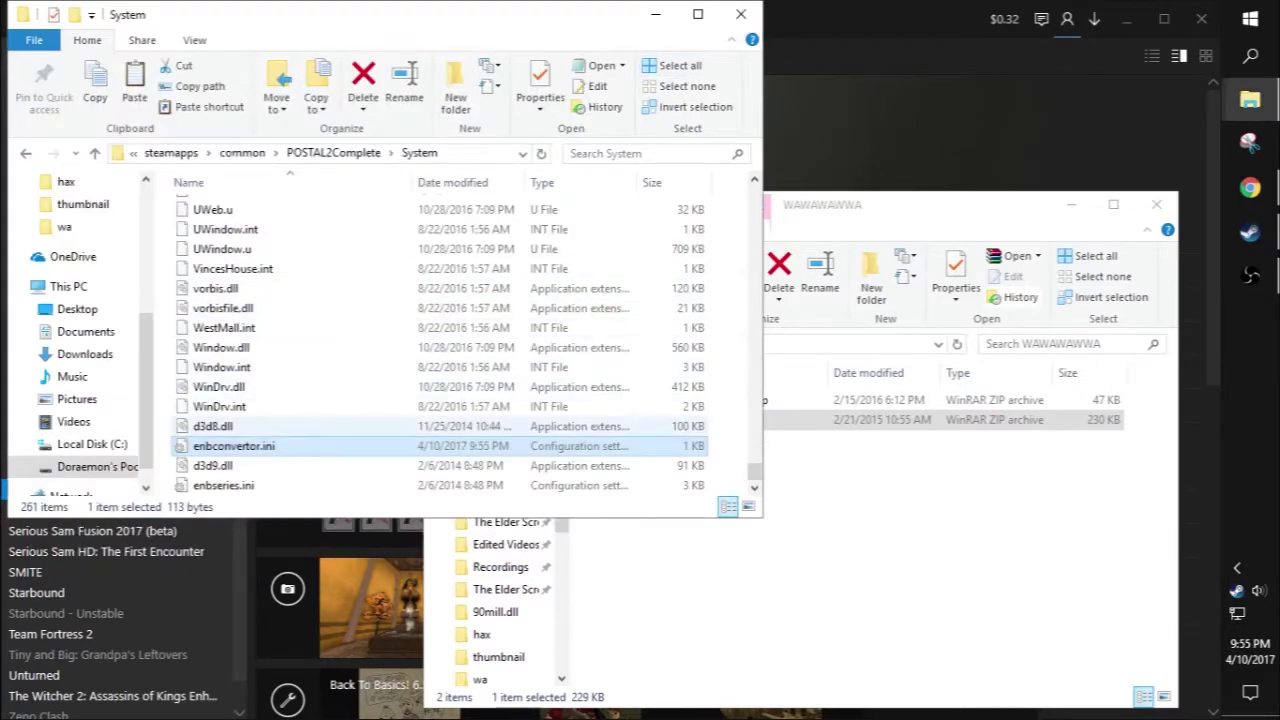
- Check that d3d8.dll, enbconvertor.ini, d3d9.dll and enbseries.ini are all present in the System folder
left_click(216, 426)
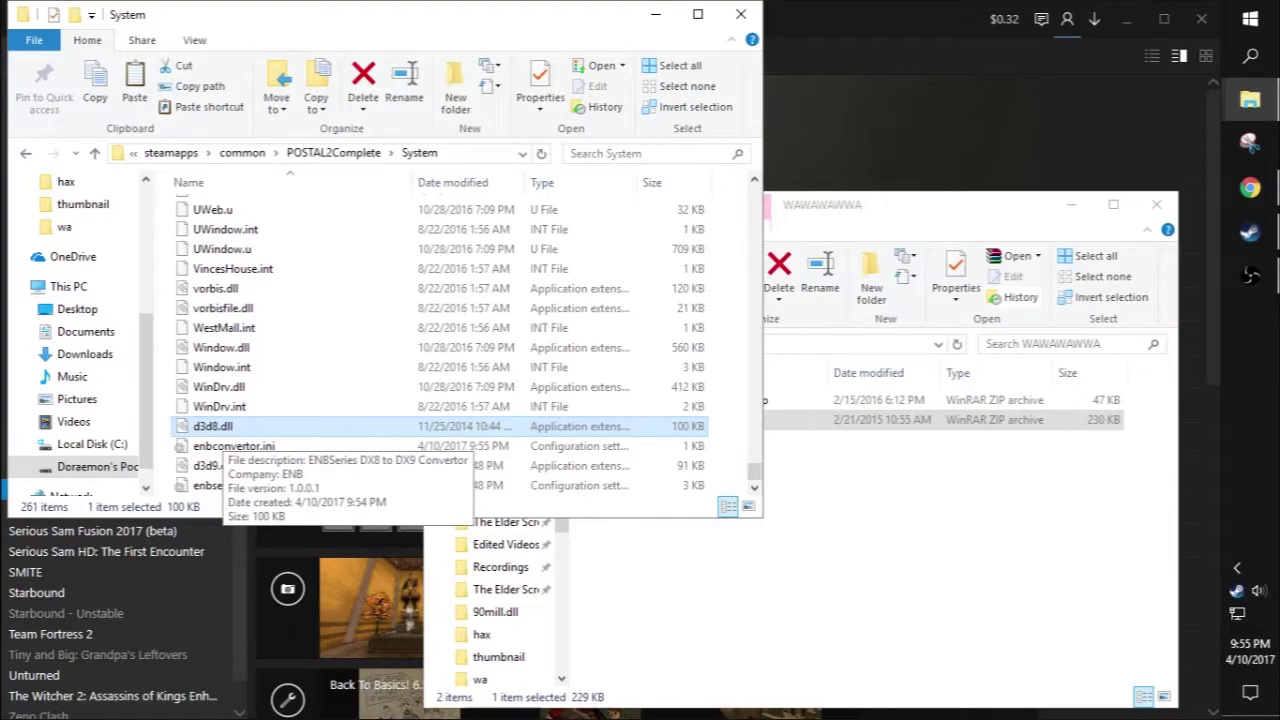
left_click(233, 446)
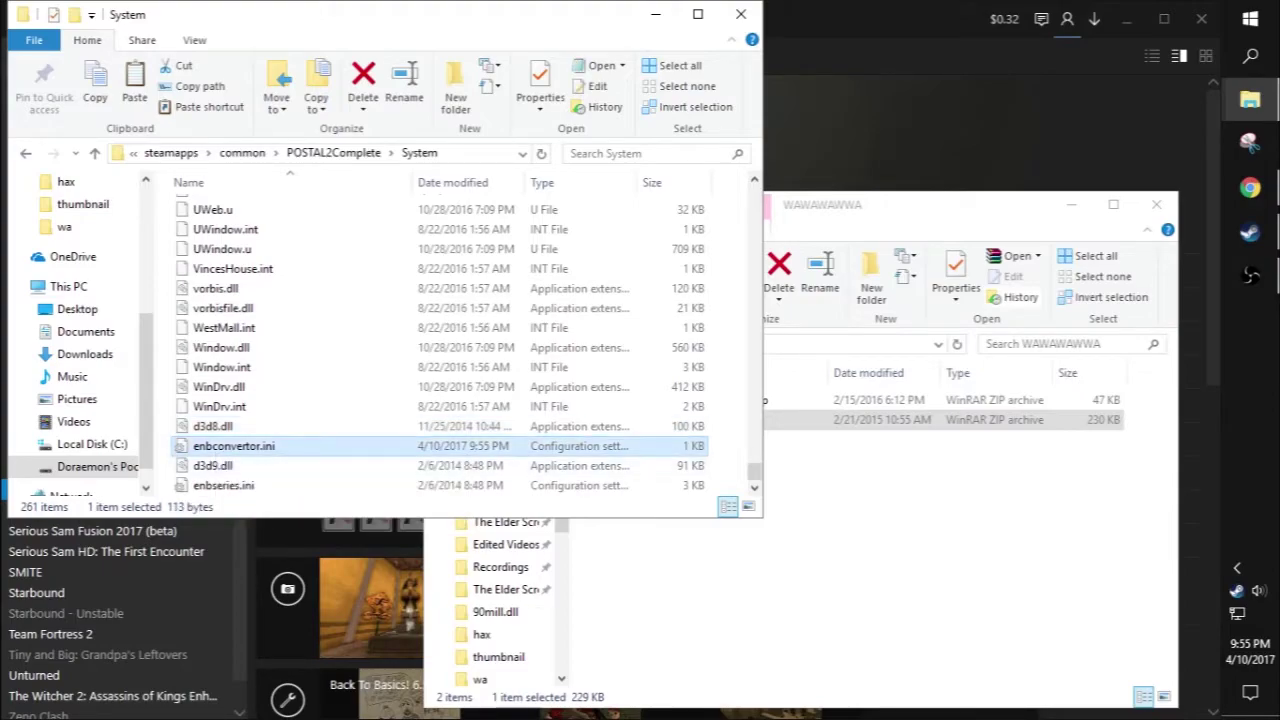
left_click(213, 466)
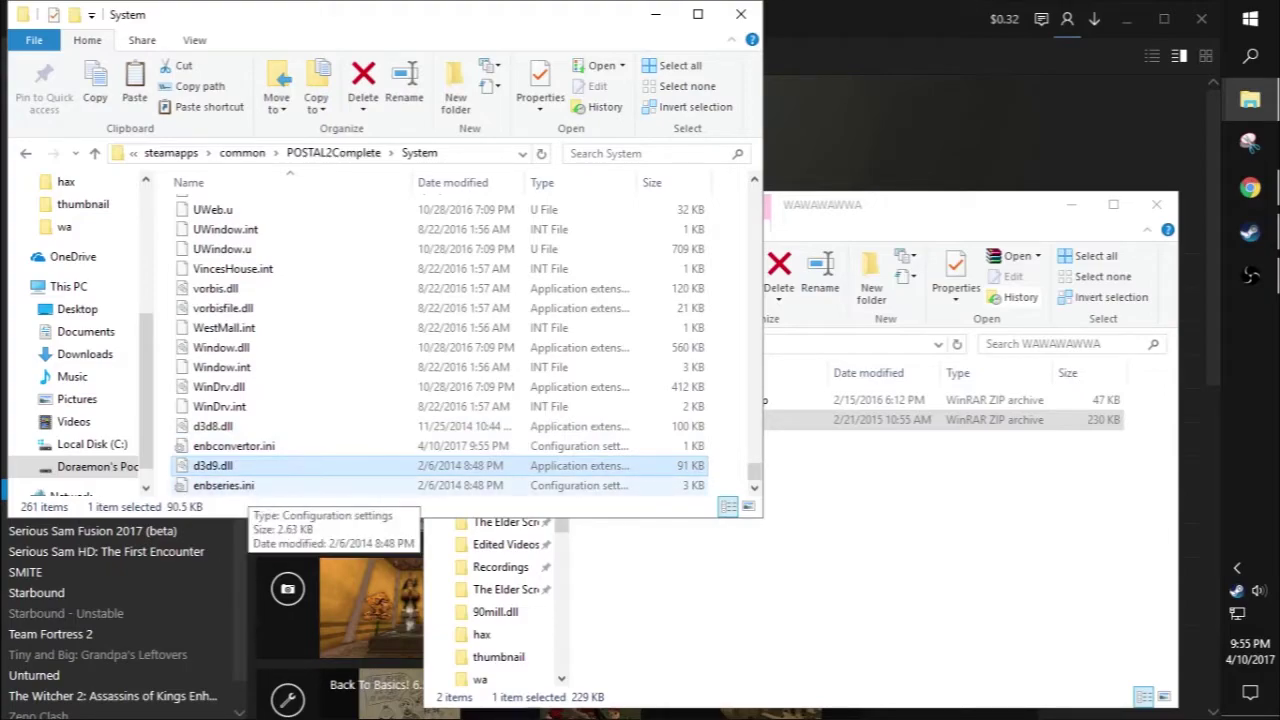
left_click(224, 485)
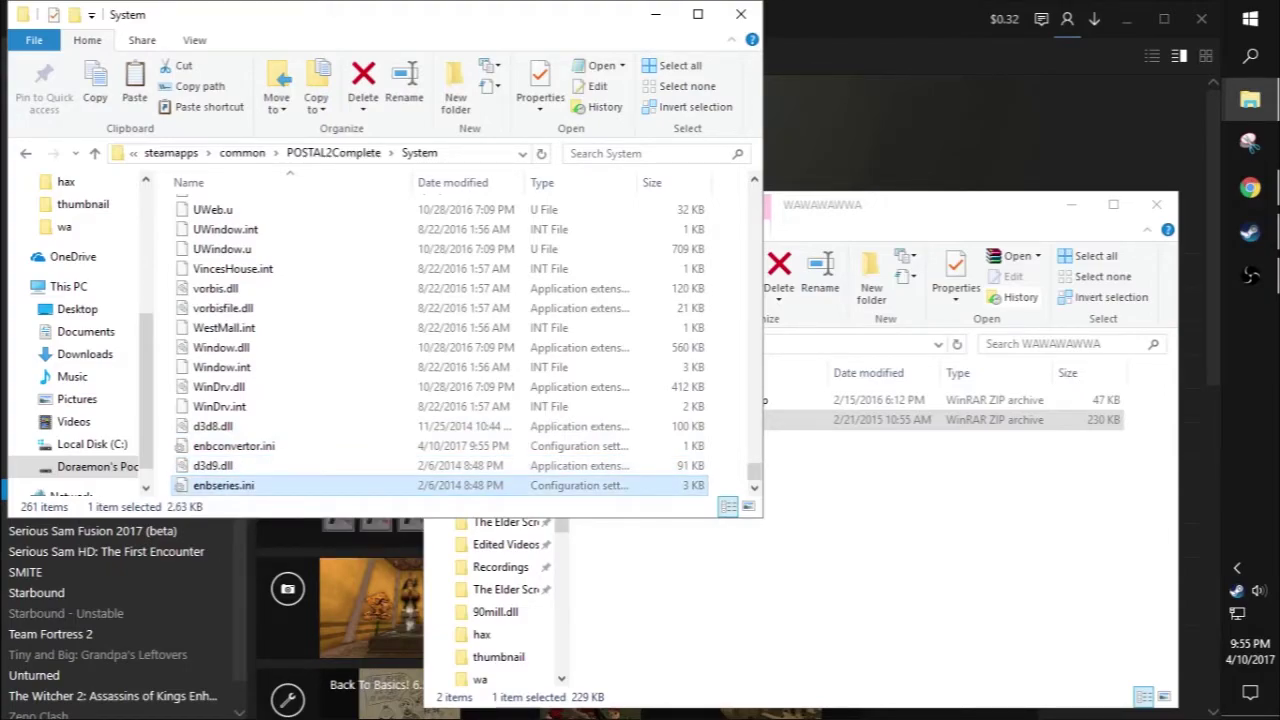
- Open enbseries.ini and, in its EFFECT section, set EnableOcclusion to 1 and EnableReflection to 0
double_click(224, 485)
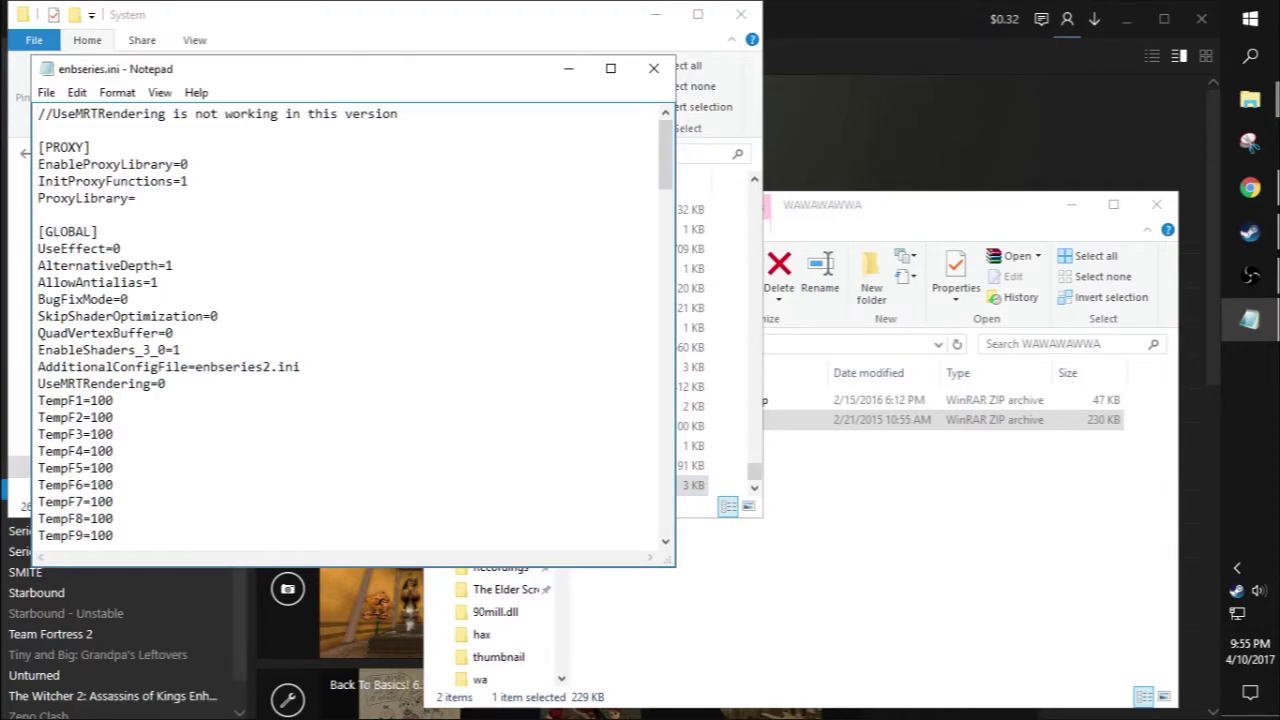
scroll(350, 330, "down", 6)
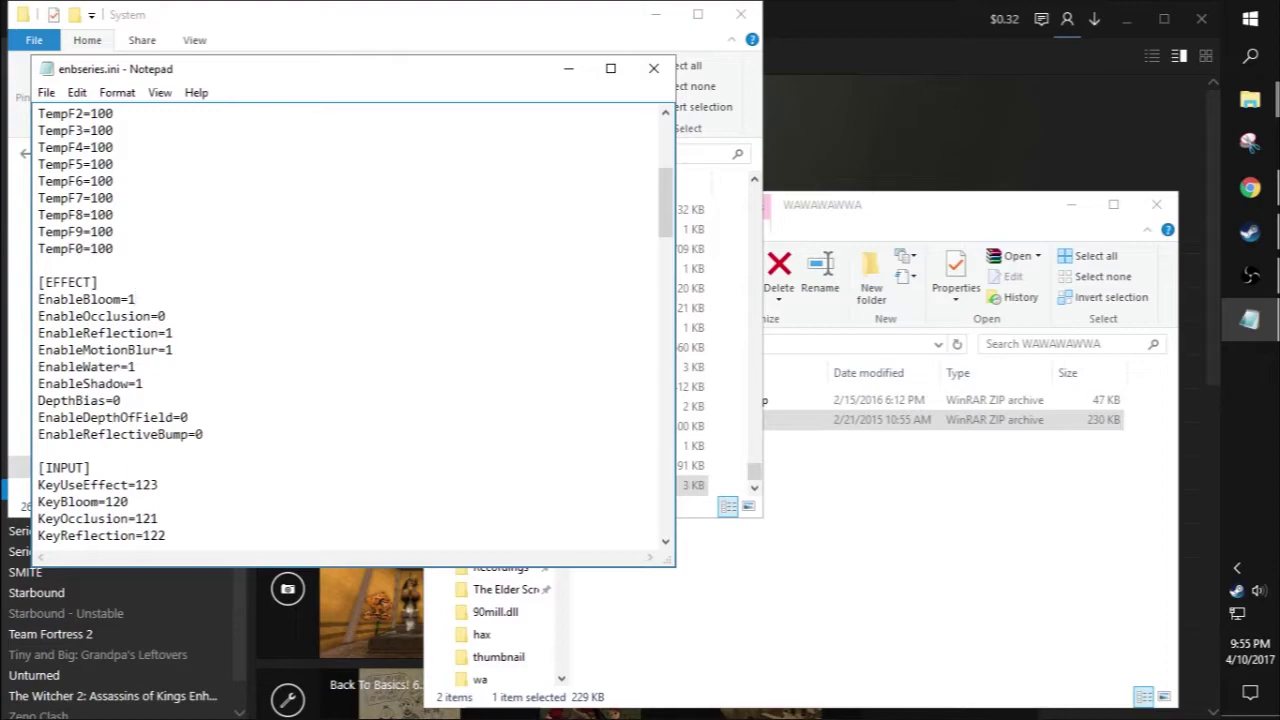
left_click(166, 316)
key("BackSpace")
type("1")
left_click(174, 333)
key("BackSpace")
type("0")
- Set EnableMotionBlur, EnableWater and EnableShadow to 0 and EnableDepthOfField to 1 in the EFFECT section
left_click(173, 350)
key("BackSpace")
type("0")
key("BackSpace")
type("0")
left_click(143, 384)
key("BackSpace")
type("0")
left_click(188, 418)
key("BackSpace")
type("1")
- Review the INPUT, REFLECTION and BLOOM sections of enbseries.ini
scroll(350, 330, "down", 8)
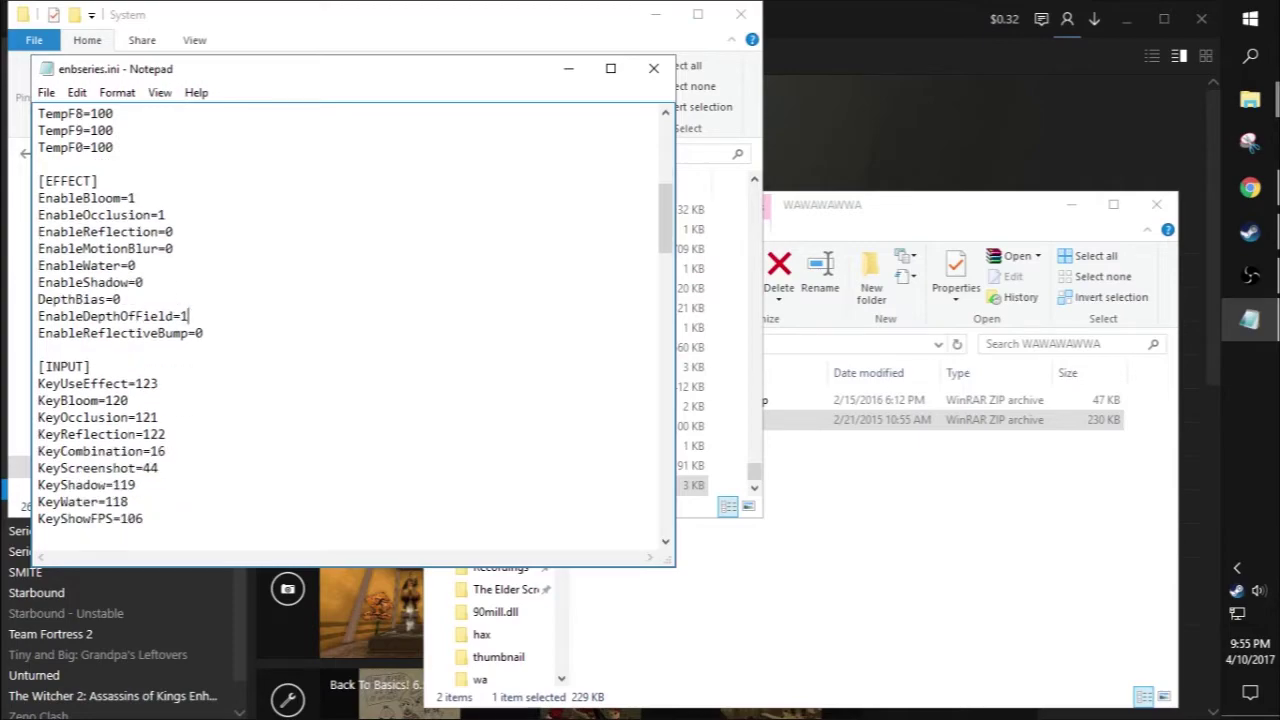
scroll(350, 330, "up", 9)
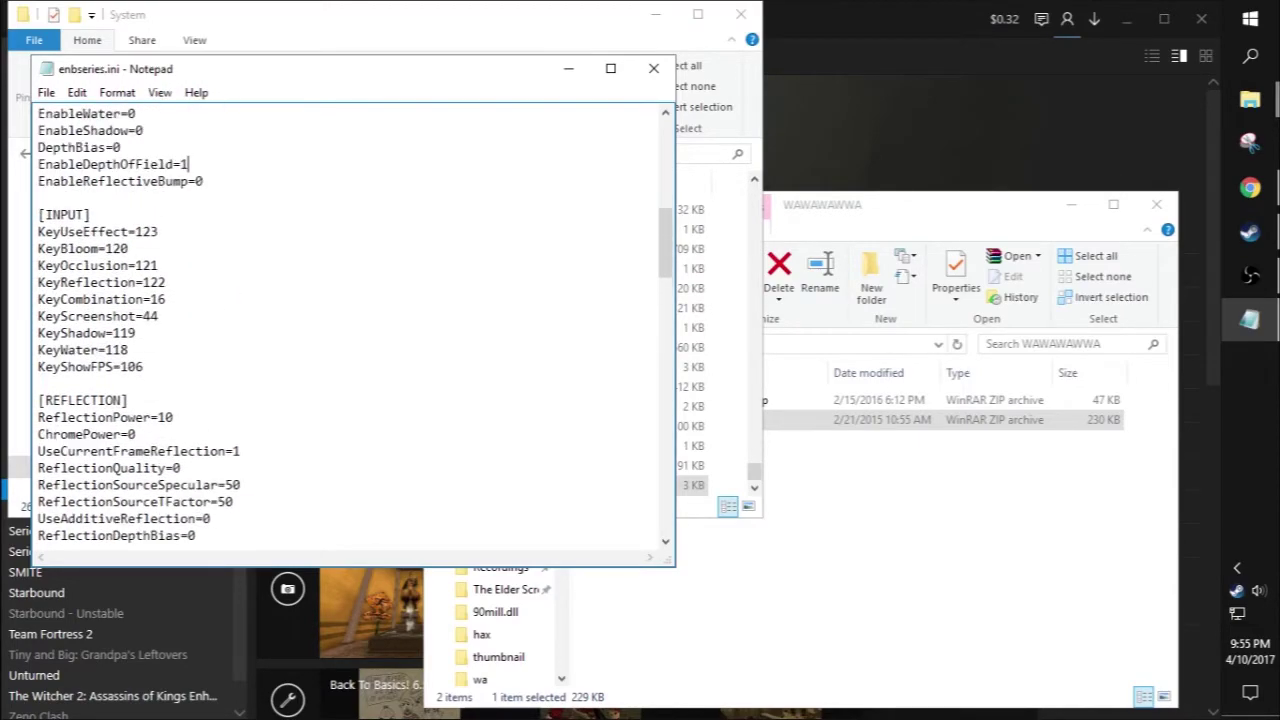
scroll(350, 330, "down", 3)
scroll(350, 330, "up", 1)
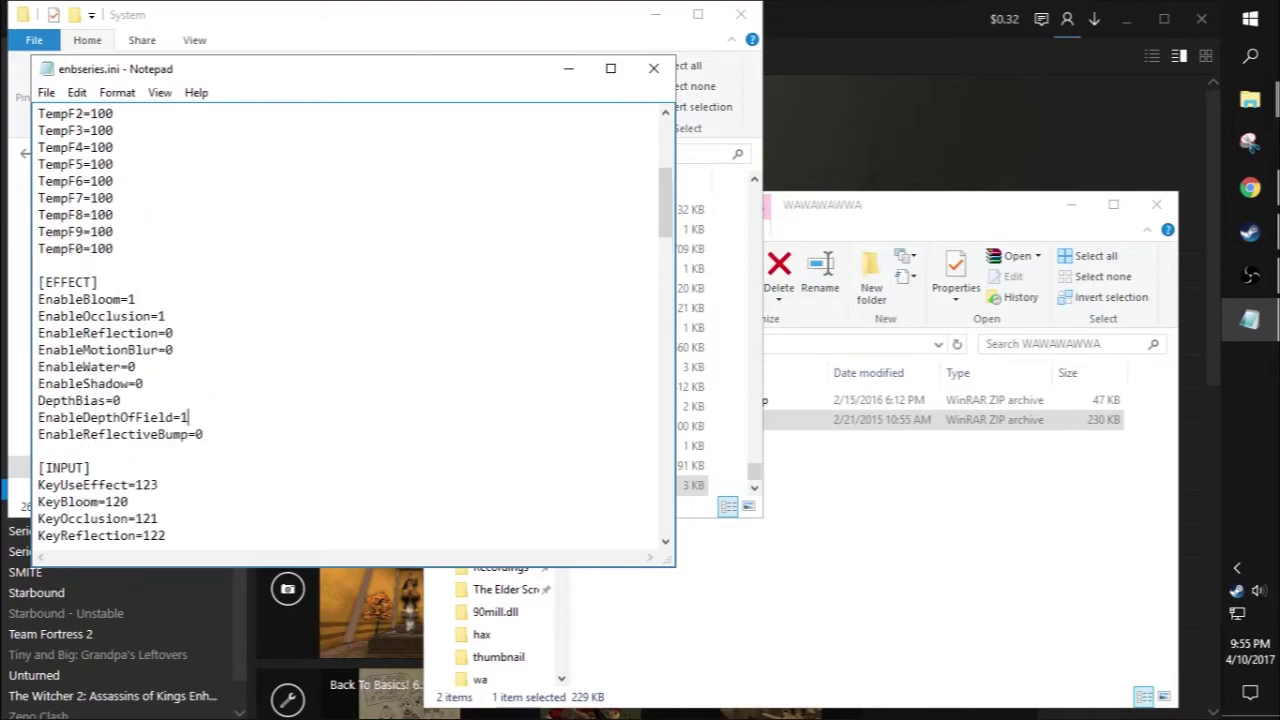
scroll(350, 330, "down", 9)
scroll(354, 324, "up", 1)
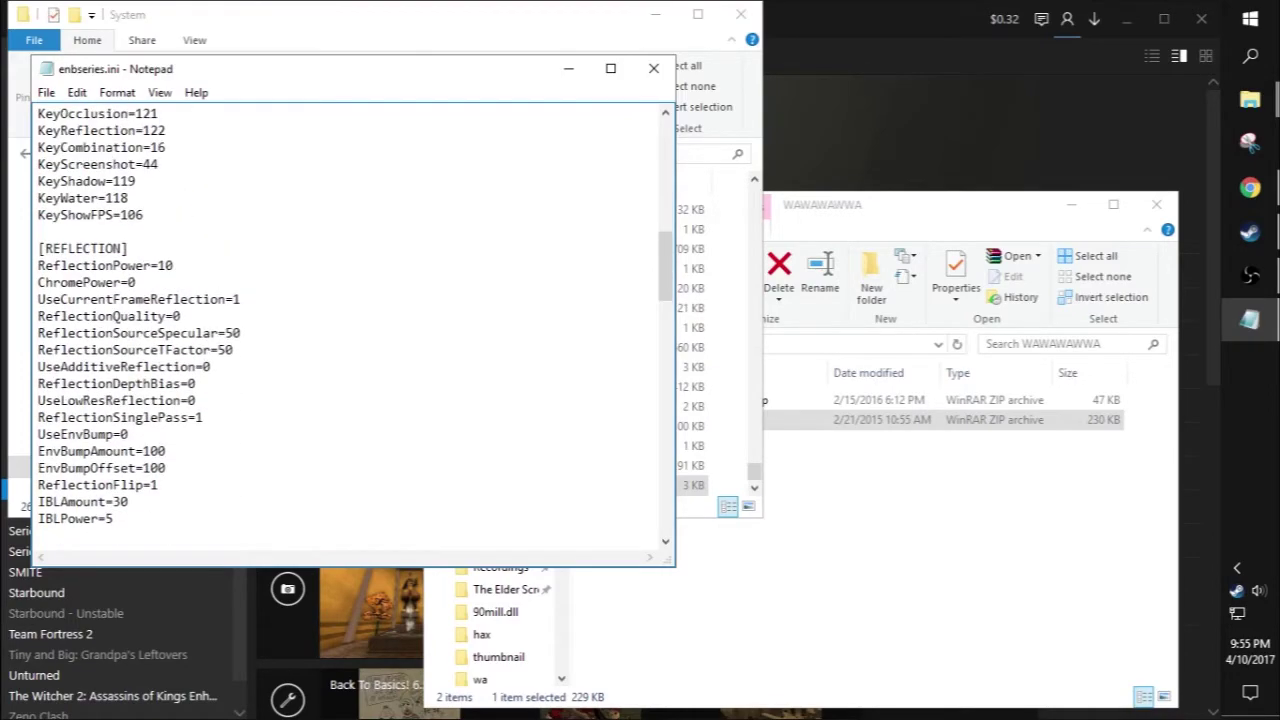
scroll(354, 324, "down", 6)
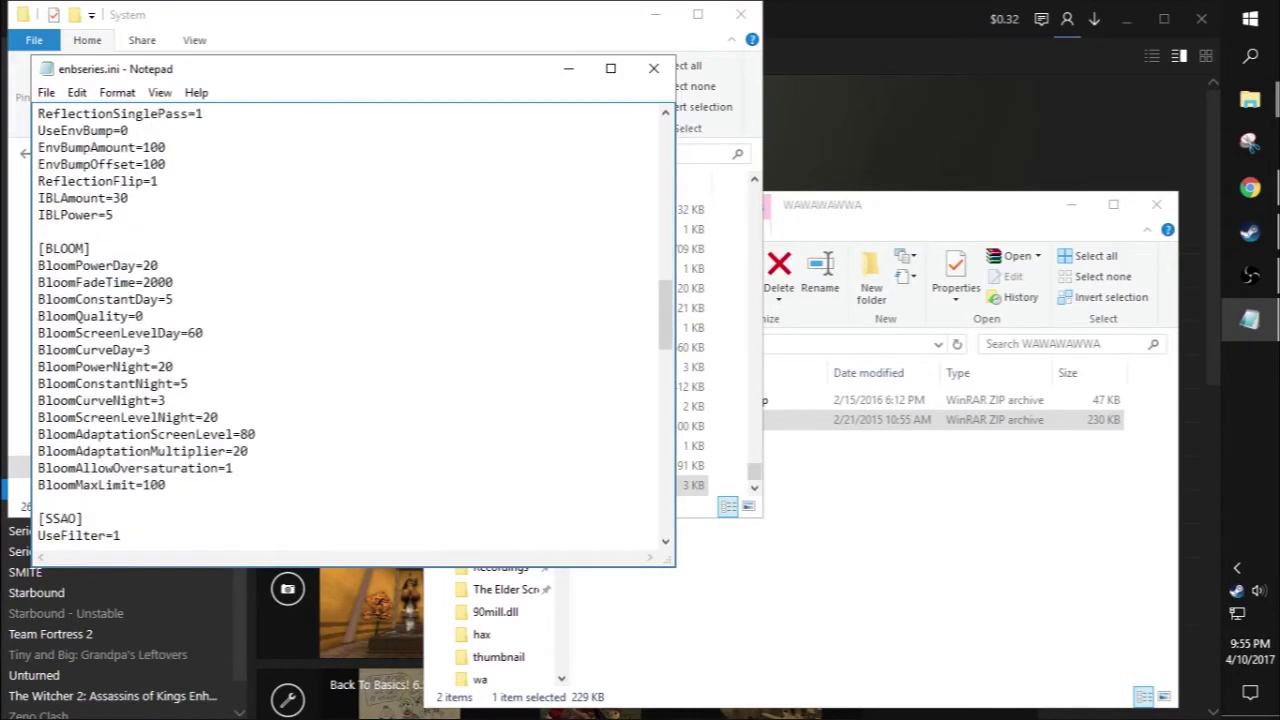
scroll(354, 324, "down", 1)
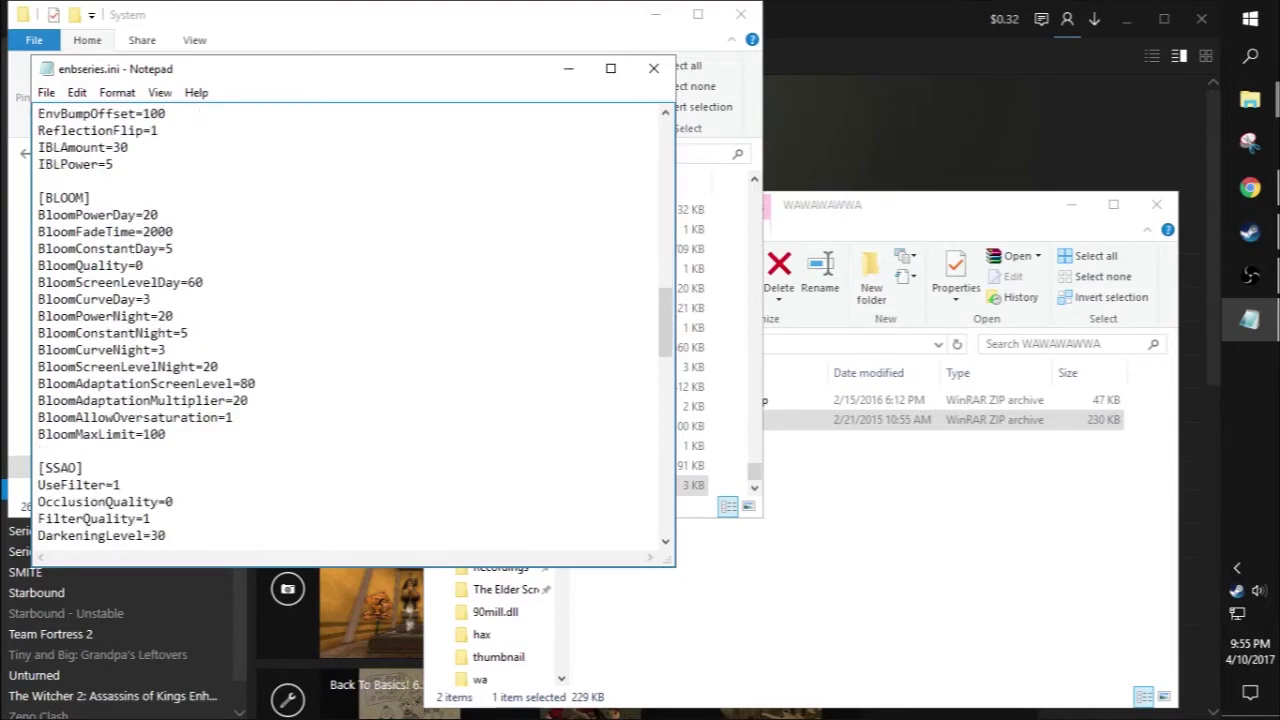
- Recheck the EFFECT section, and save and close enbseries.ini
scroll(354, 324, "up", 12)
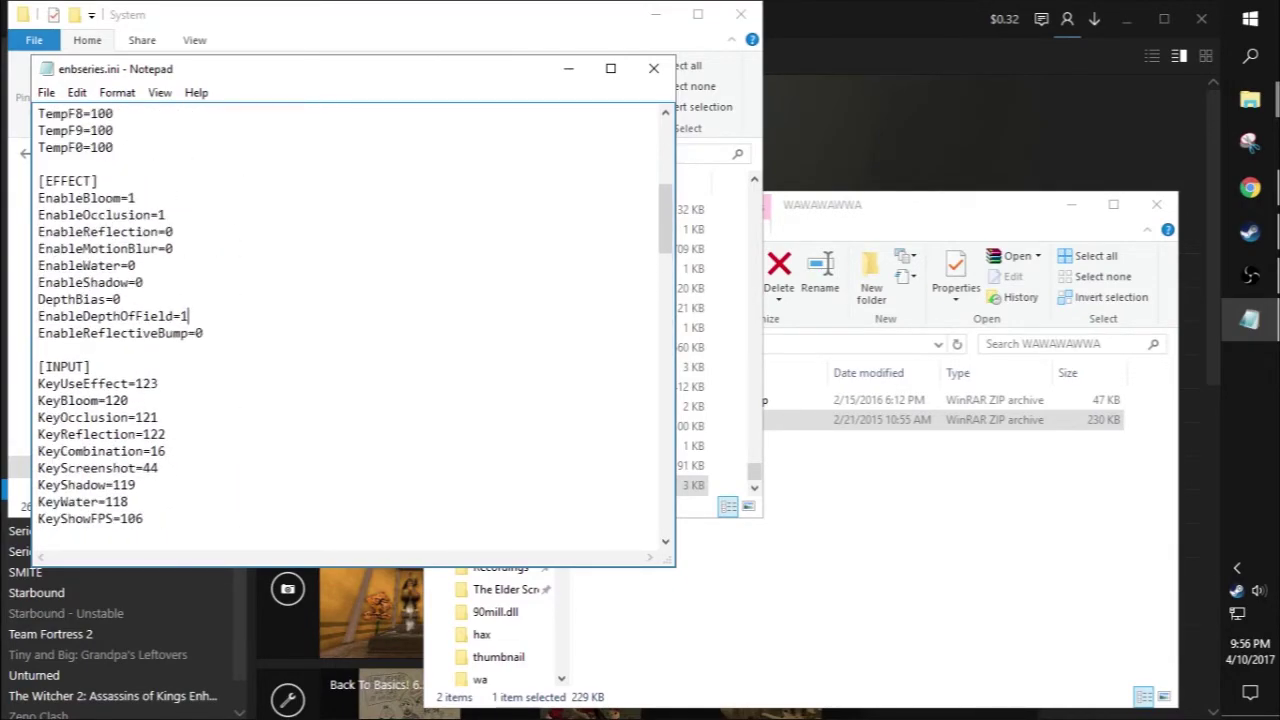
left_click(175, 232)
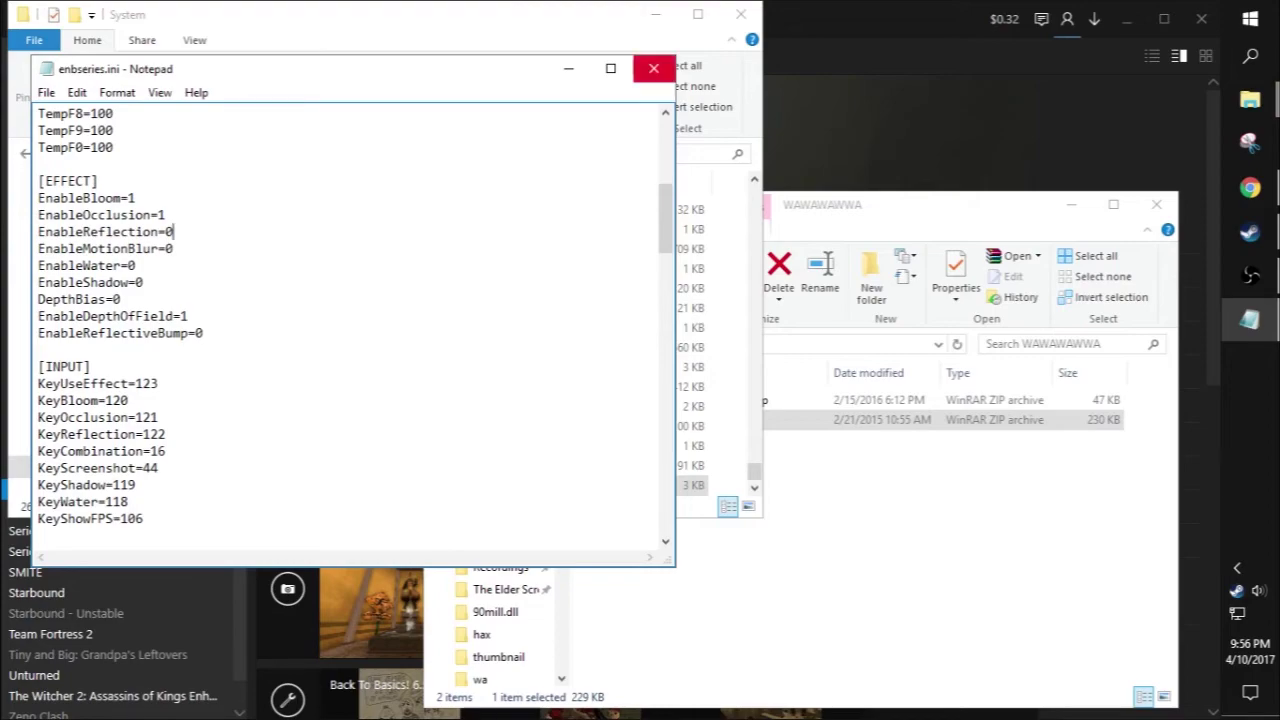
left_click(653, 68)
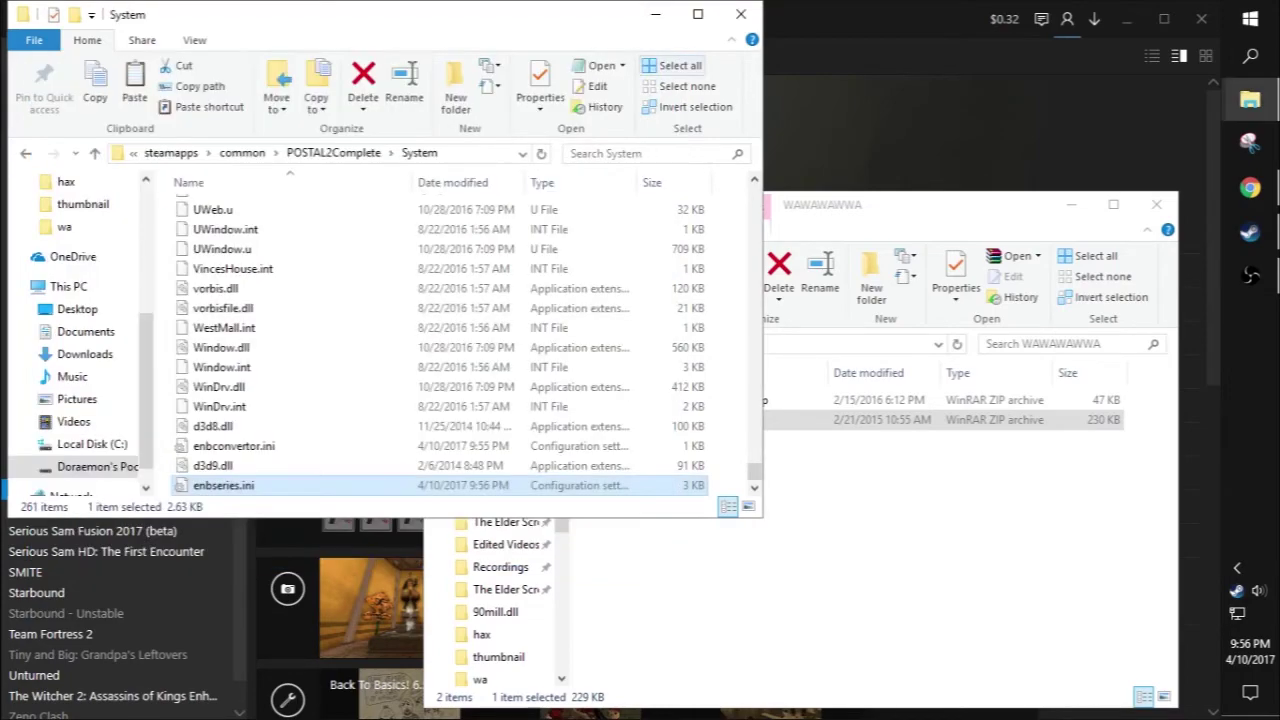